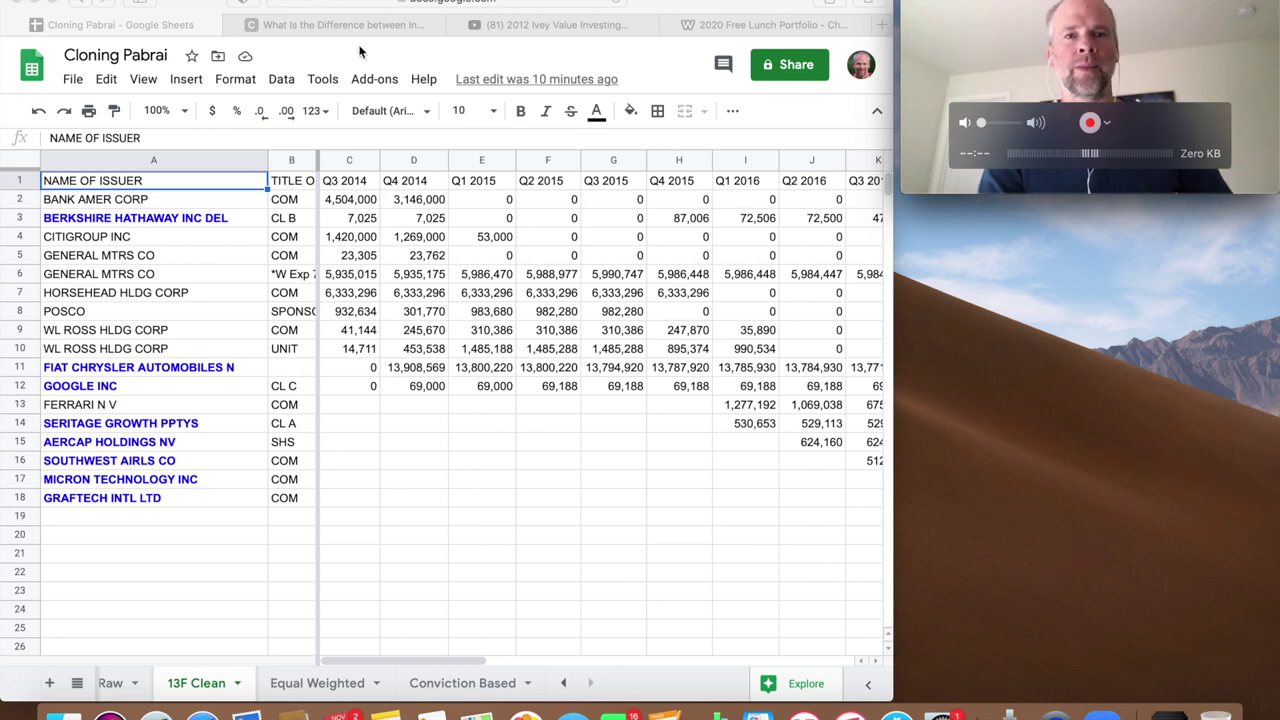
- View the article on the difference between investing and speculation, and play a passage of the 2012 Ivey Value Investing guest speaker video
left_click(340, 24)
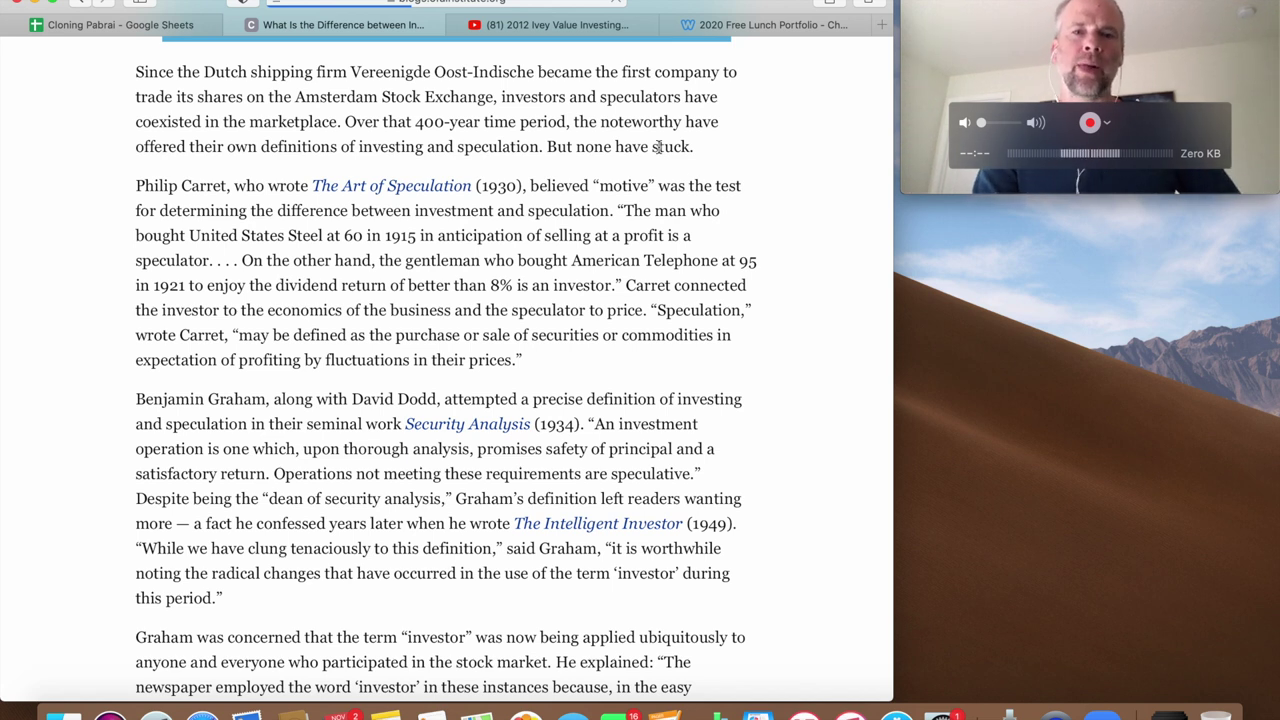
left_click(545, 24)
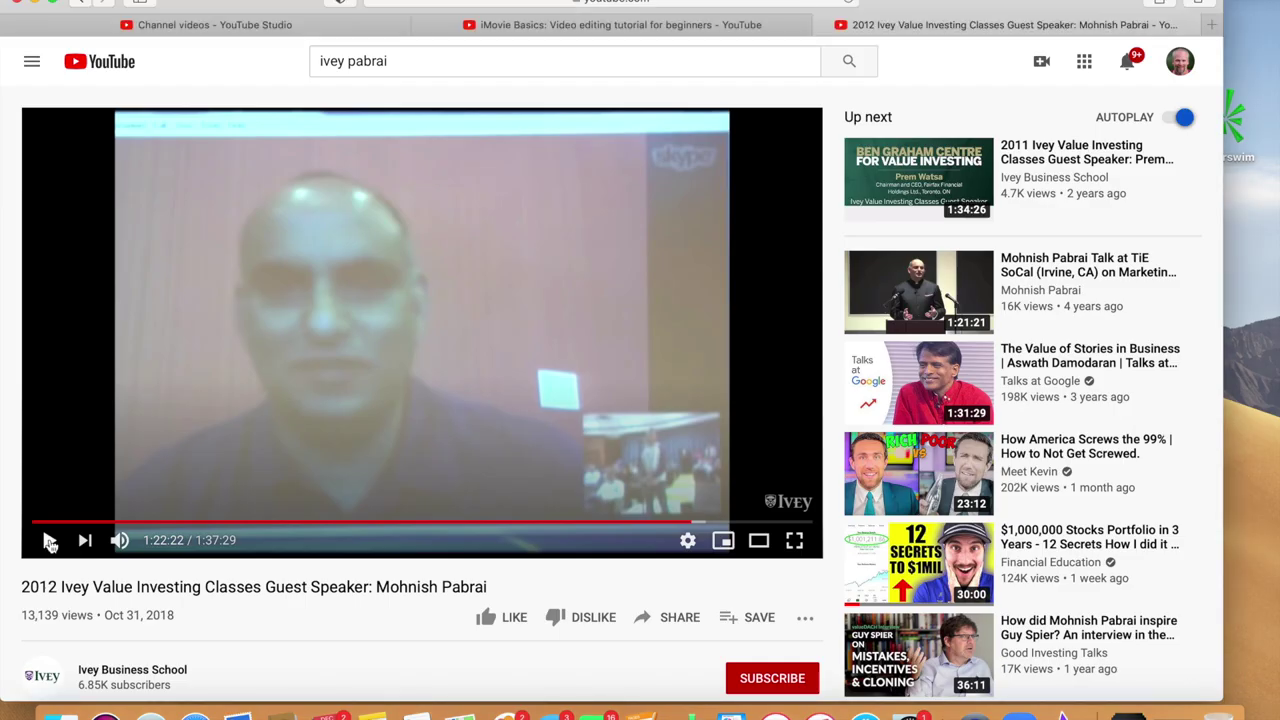
left_click(50, 540)
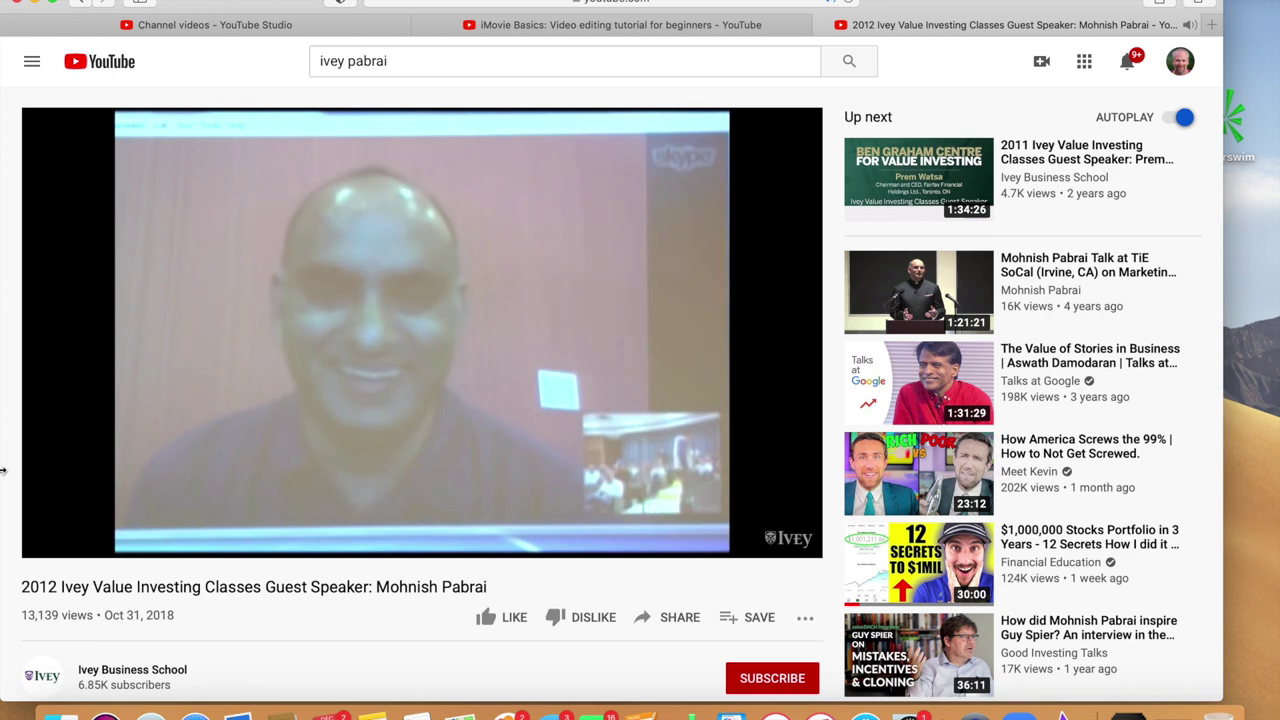
key("space")
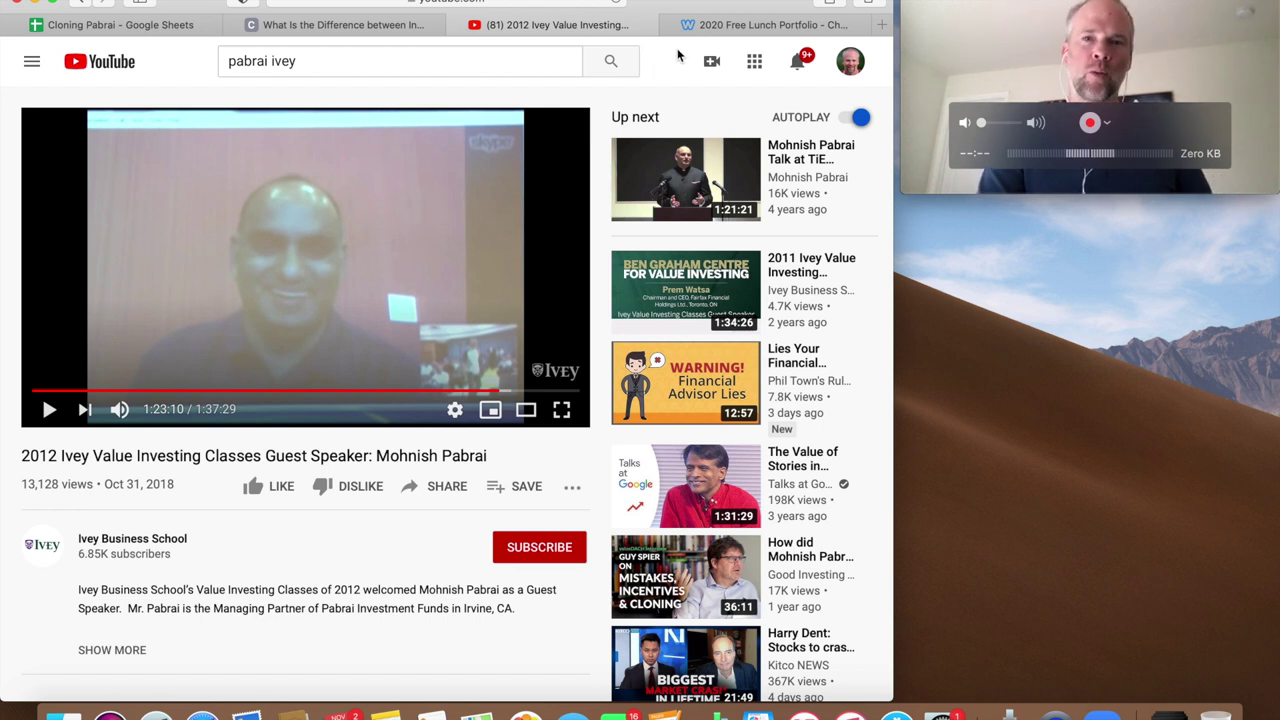
- Open the 2020 Free Lunch Portfolio post and read its Uber Cannibals and Shameless Cloning company lists
left_click(726, 26)
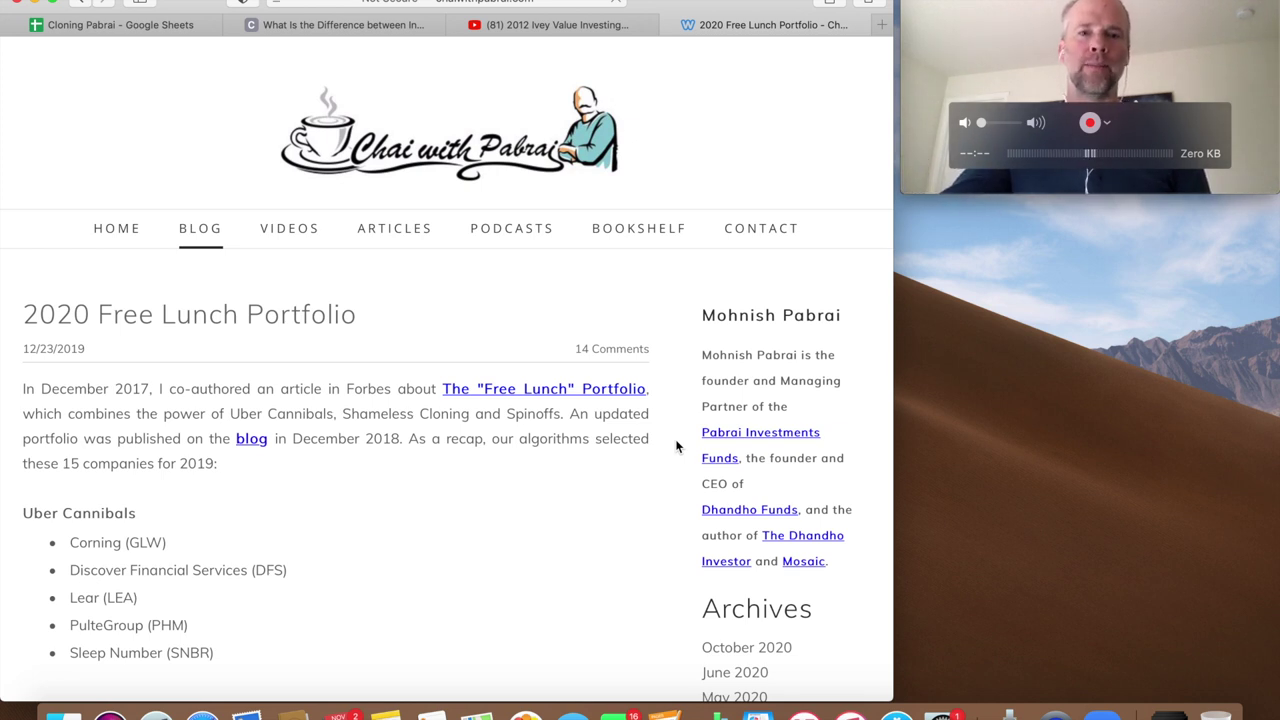
scroll(677, 440, "down", 3)
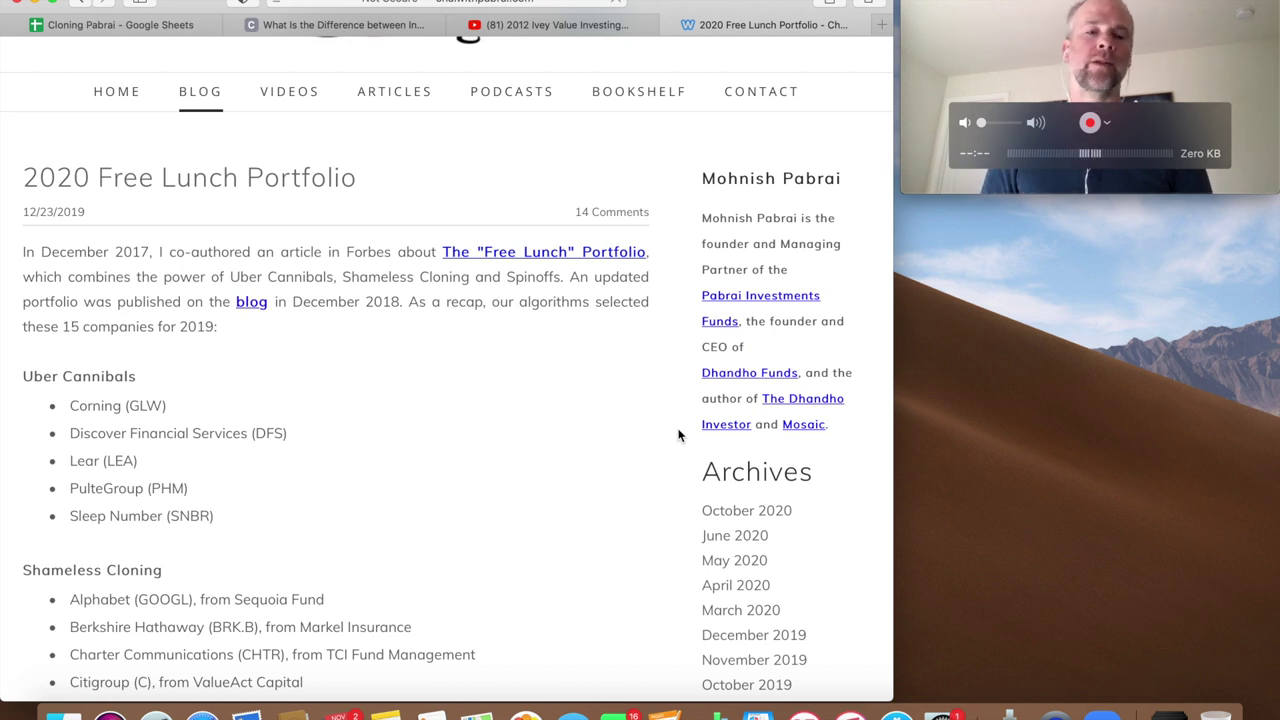
scroll(678, 435, "down", 1)
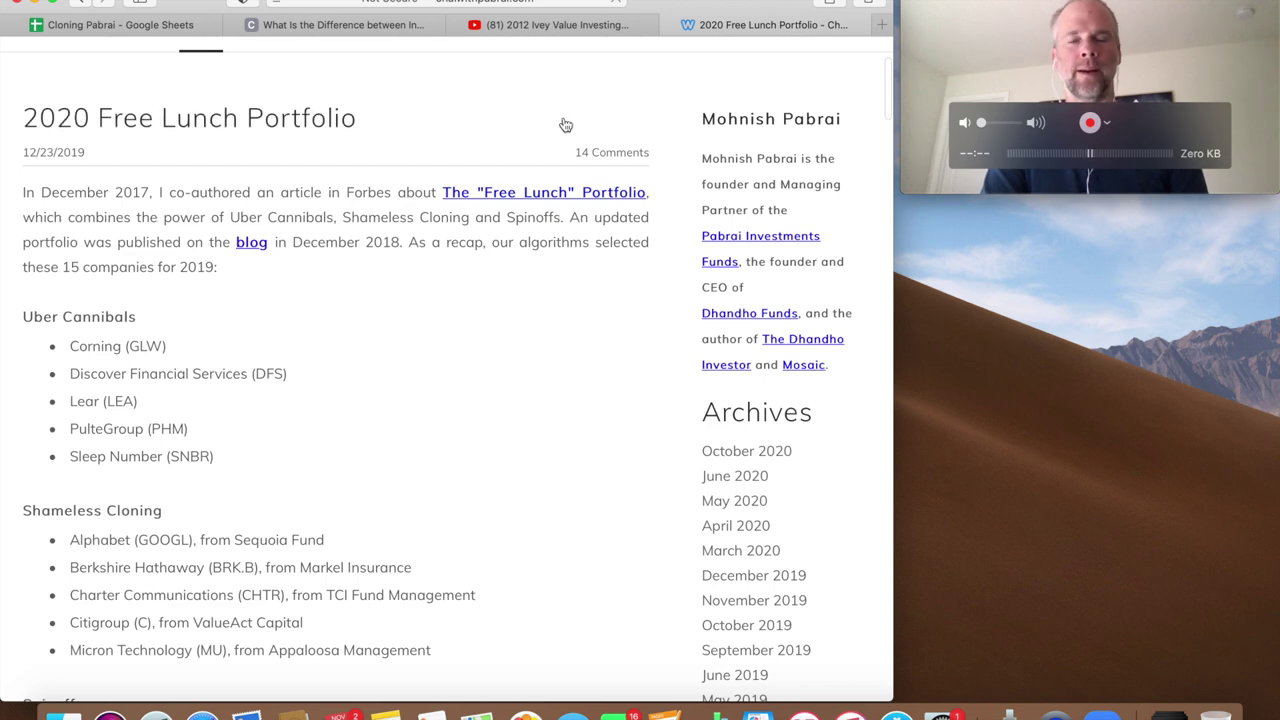
- Return to the Cloning Pabrai spreadsheet and inspect the Seritage Growth PPTYS holding for Q1 2016 on the 13F Clean sheet
left_click(137, 26)
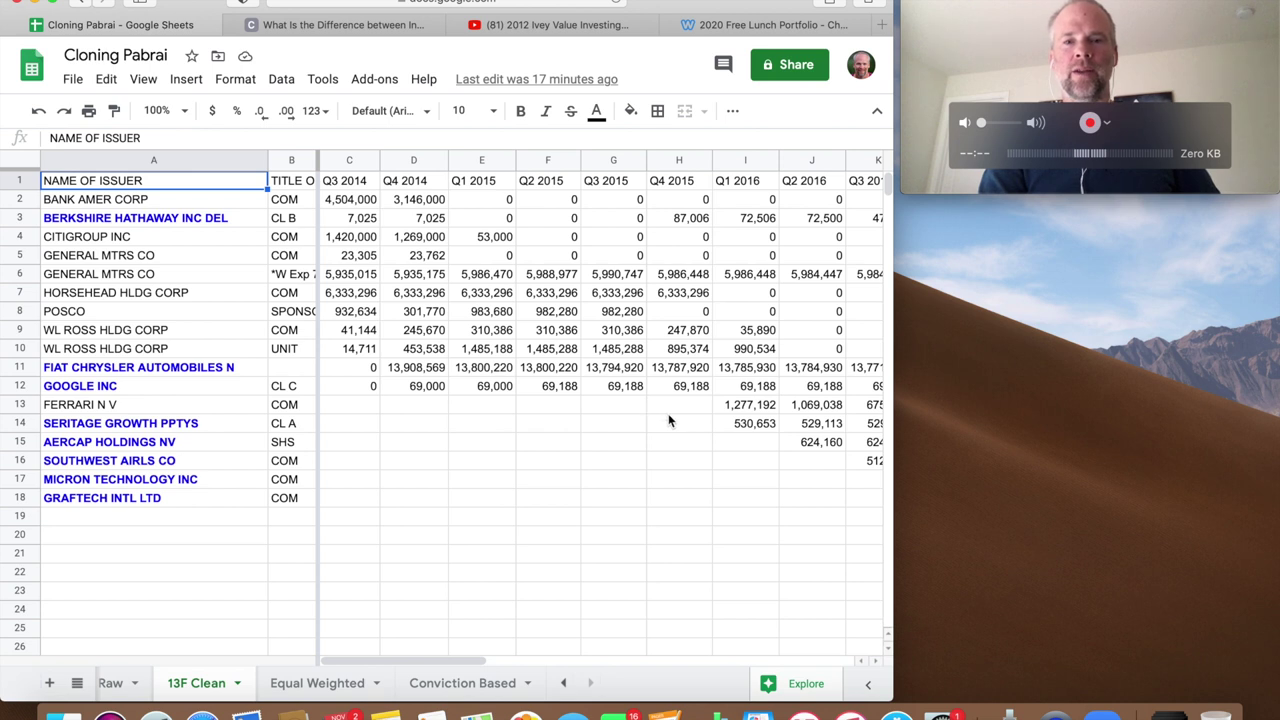
left_click(739, 421)
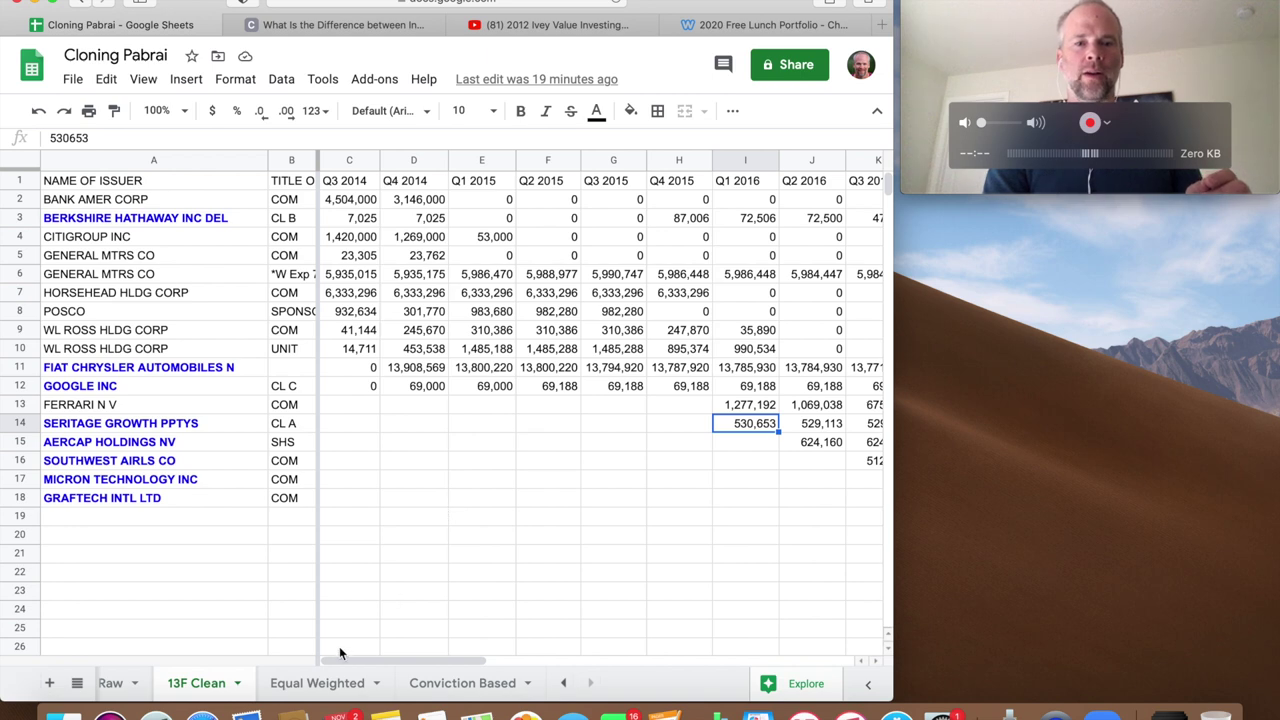
- Open the Equal Weighted sheet and review the Berkshire Hathaway, Fiat Chrysler and Google trades
left_click(316, 683)
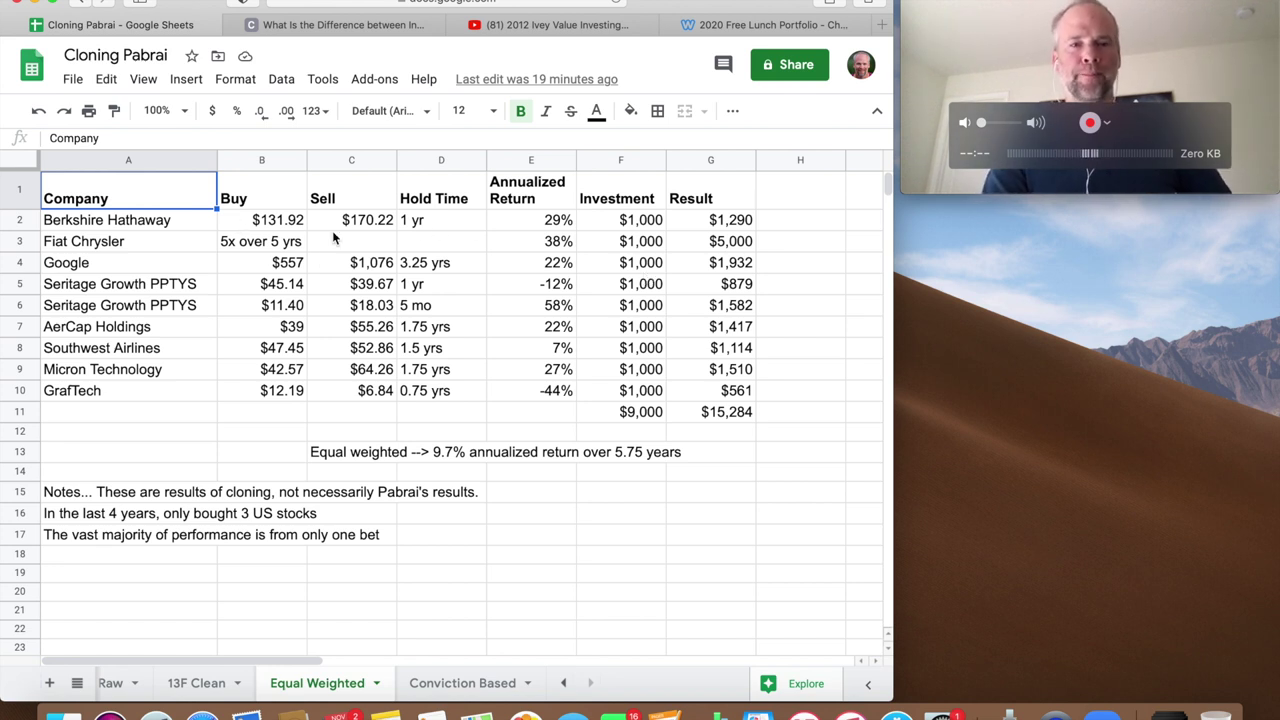
left_click(279, 221)
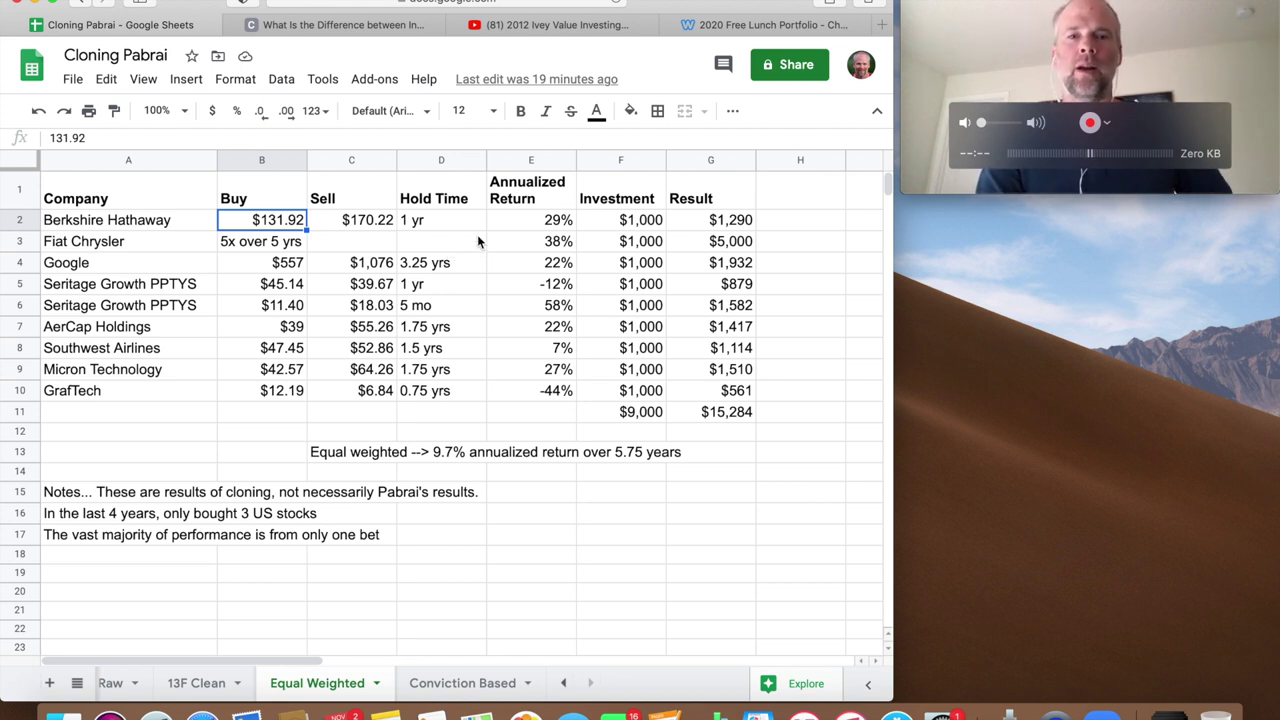
left_click(523, 224)
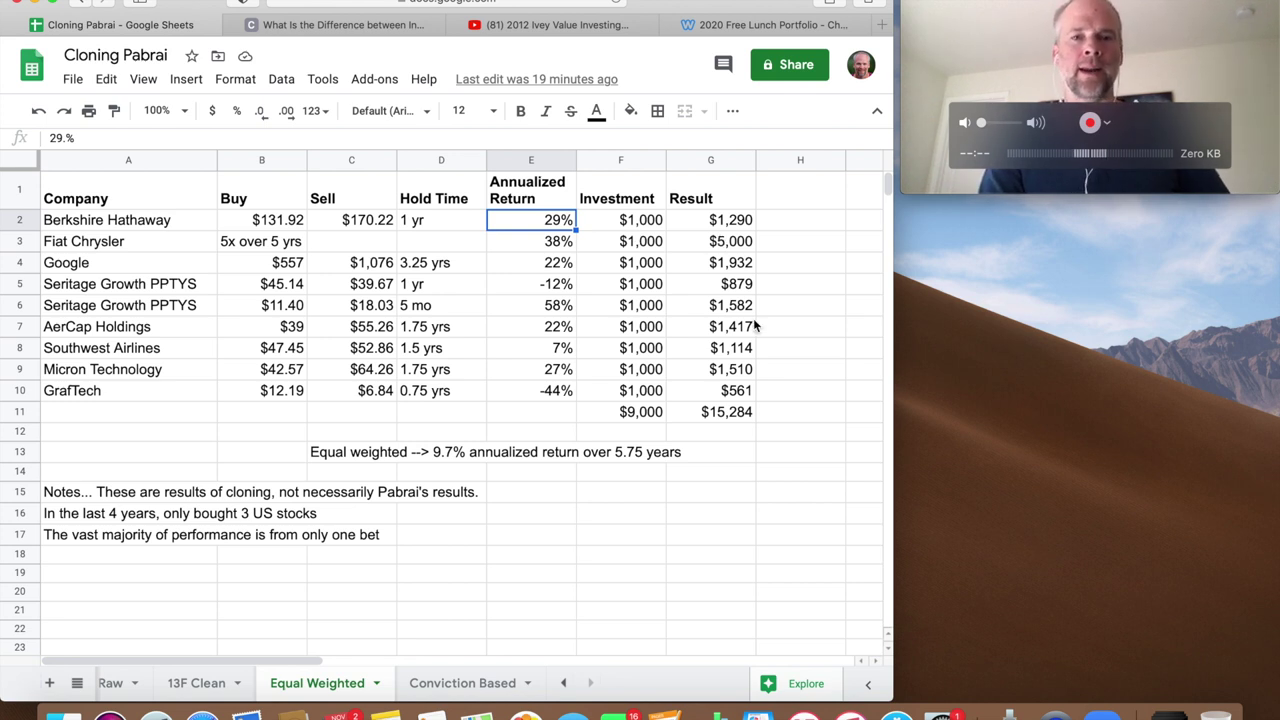
left_click(257, 243)
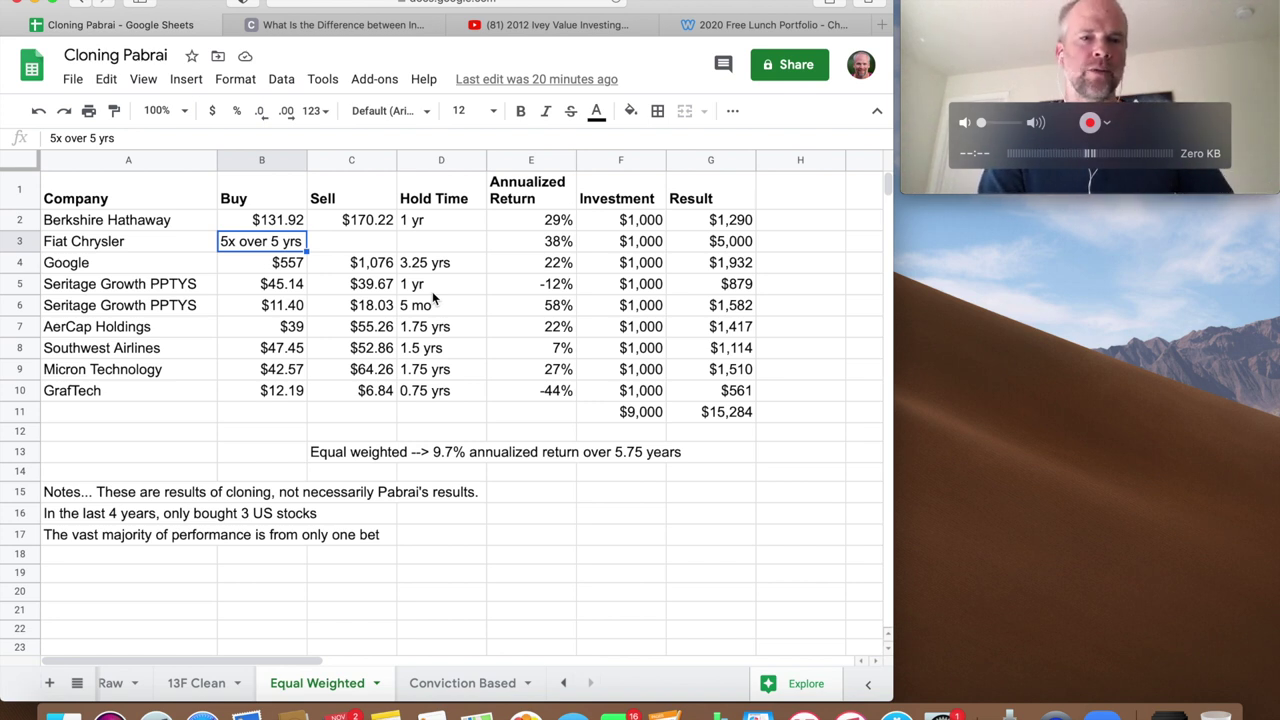
left_click(279, 262)
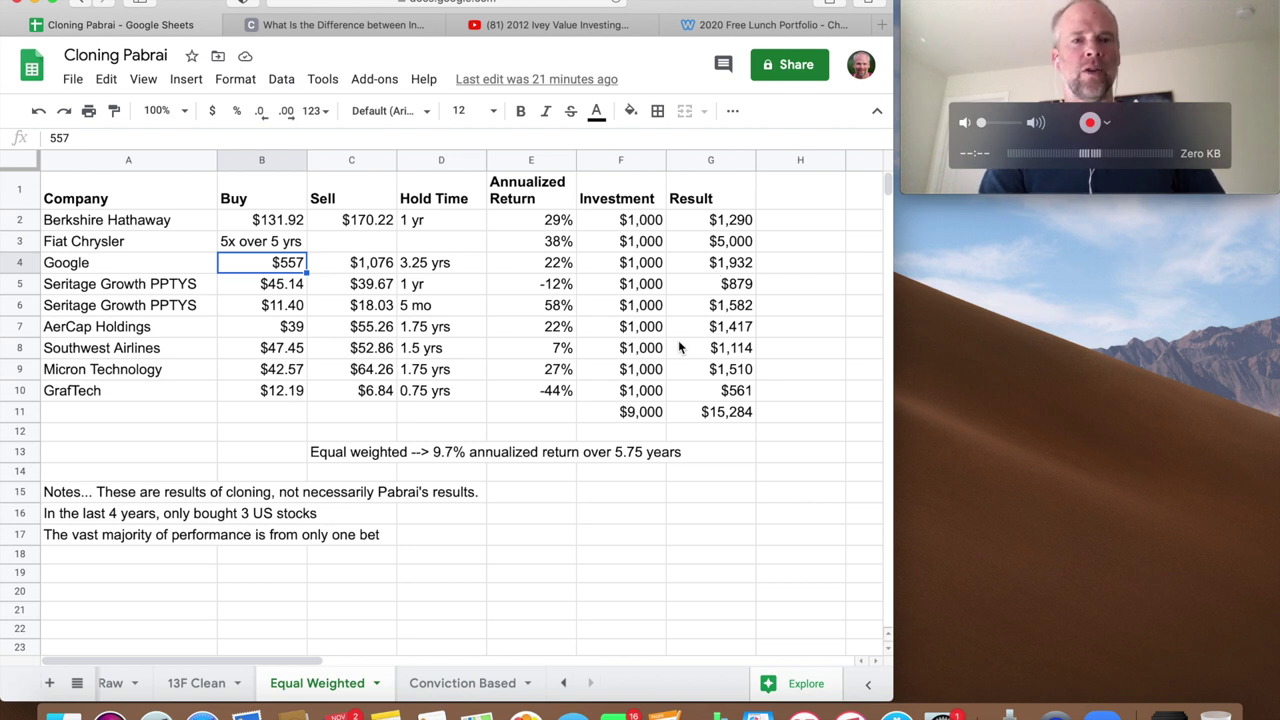
- Examine the buy prices, sell prices and annualized return of the two Seritage Growth PPTYS trades
left_click(268, 287)
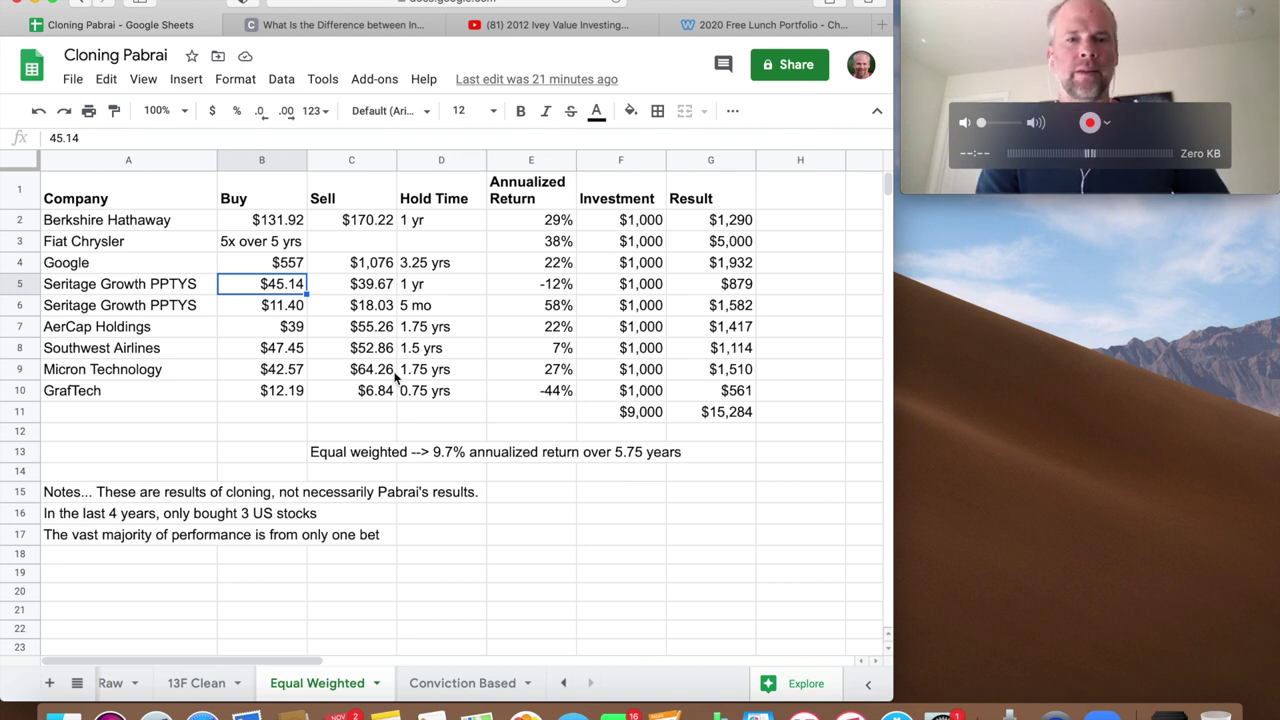
left_click(376, 289)
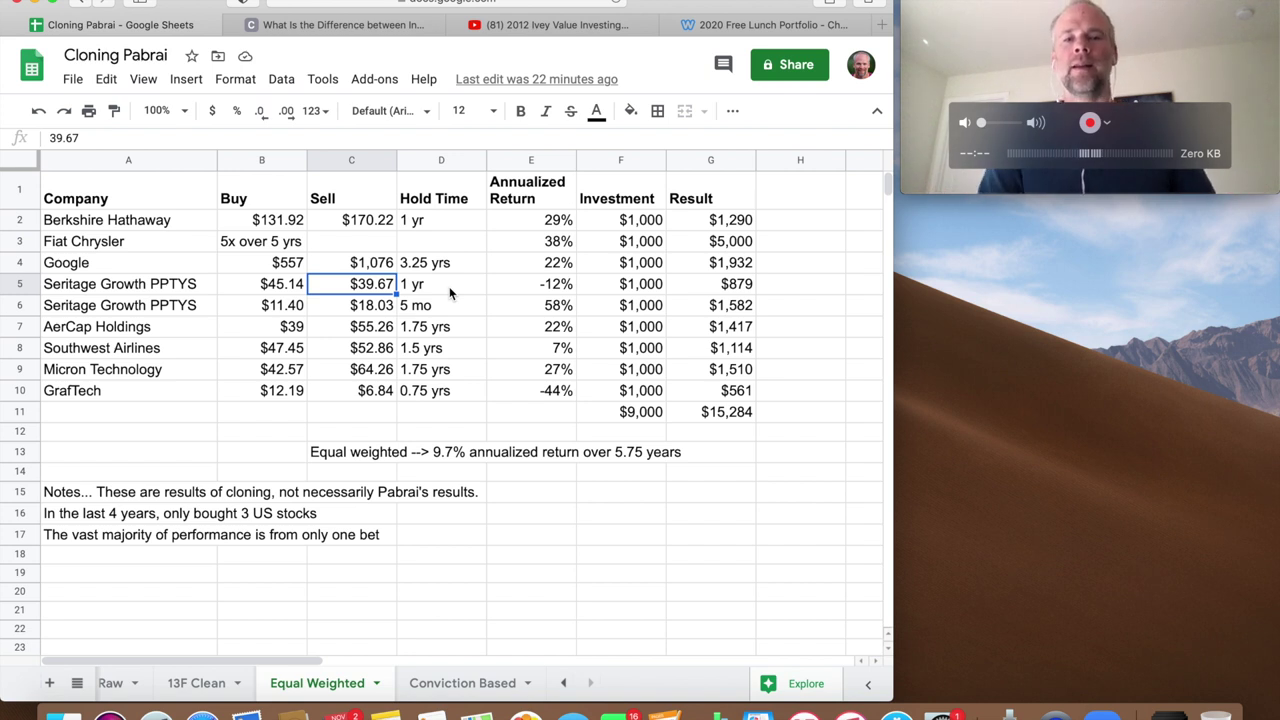
left_click(524, 284)
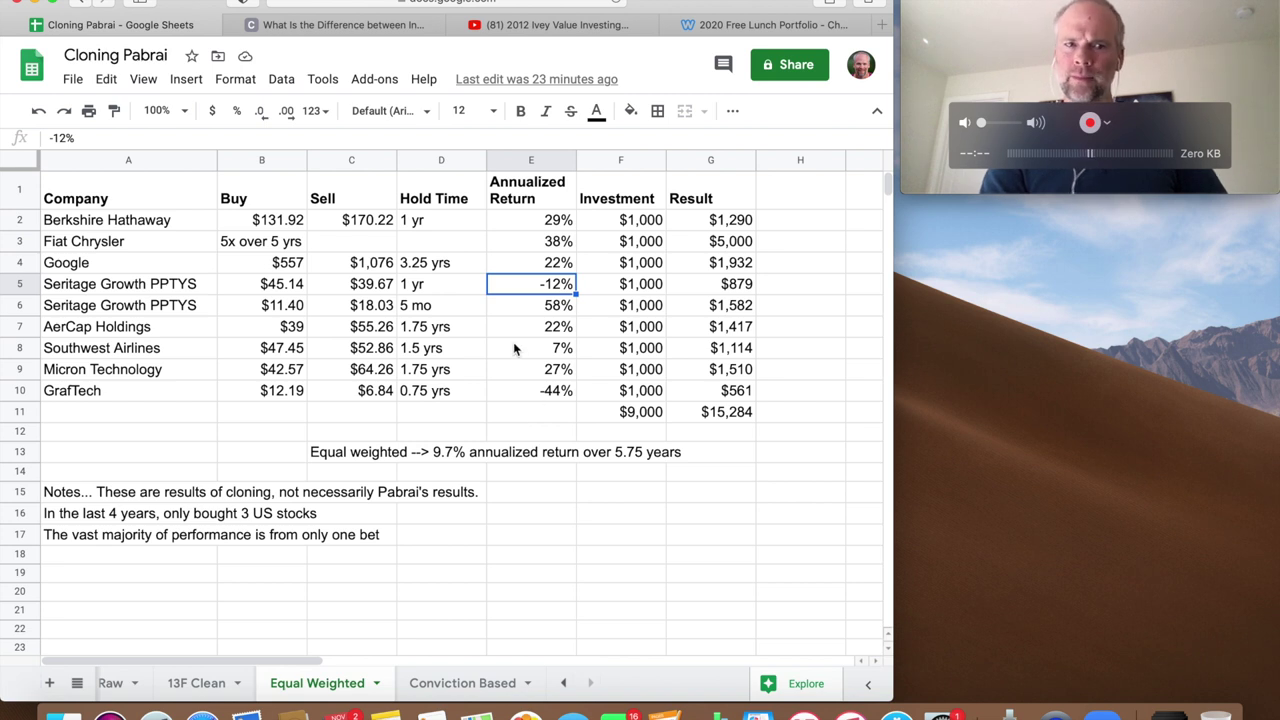
left_click(300, 311)
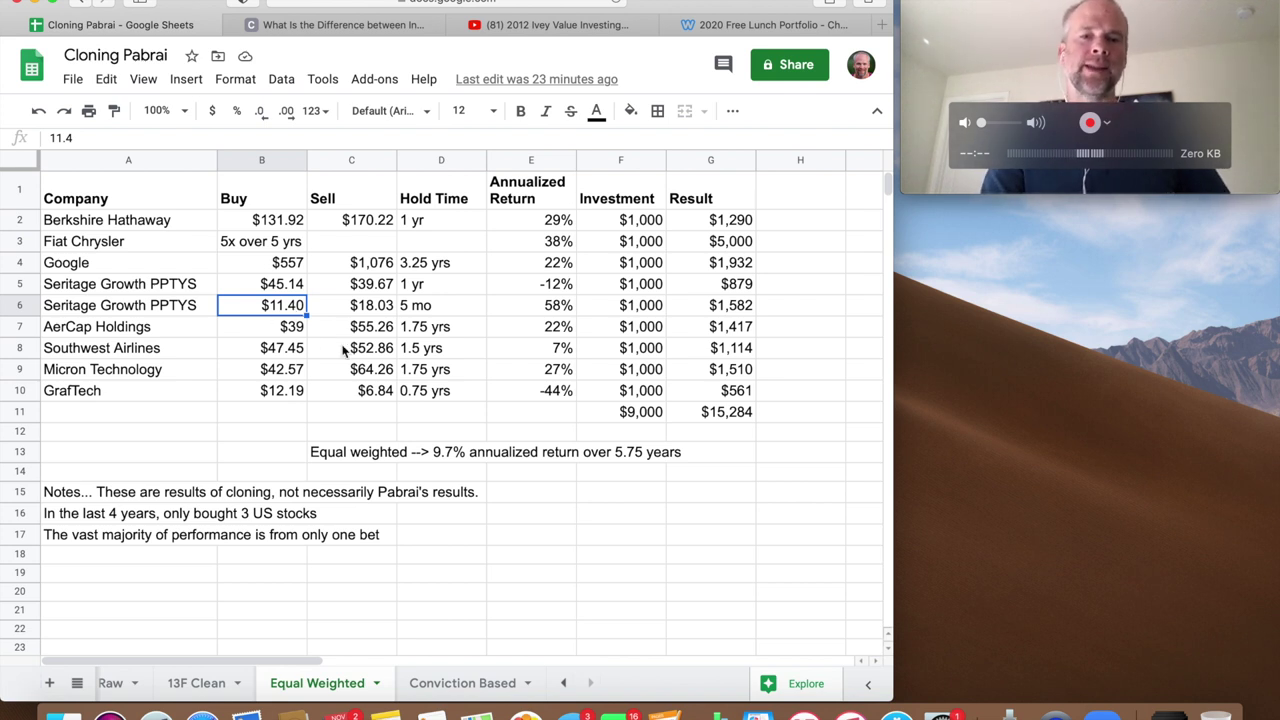
left_click(377, 311)
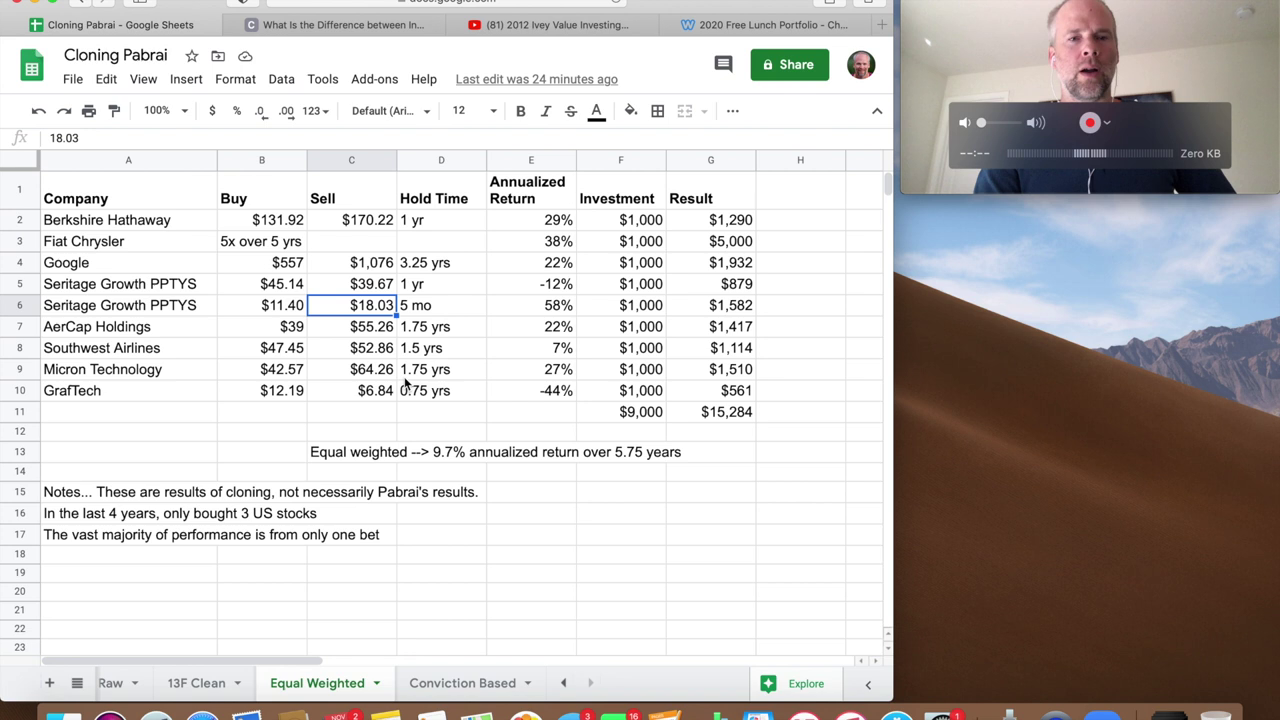
- Examine the annualized returns of Micron Technology and GrafTech, including GrafTech's sell price
left_click(538, 373)
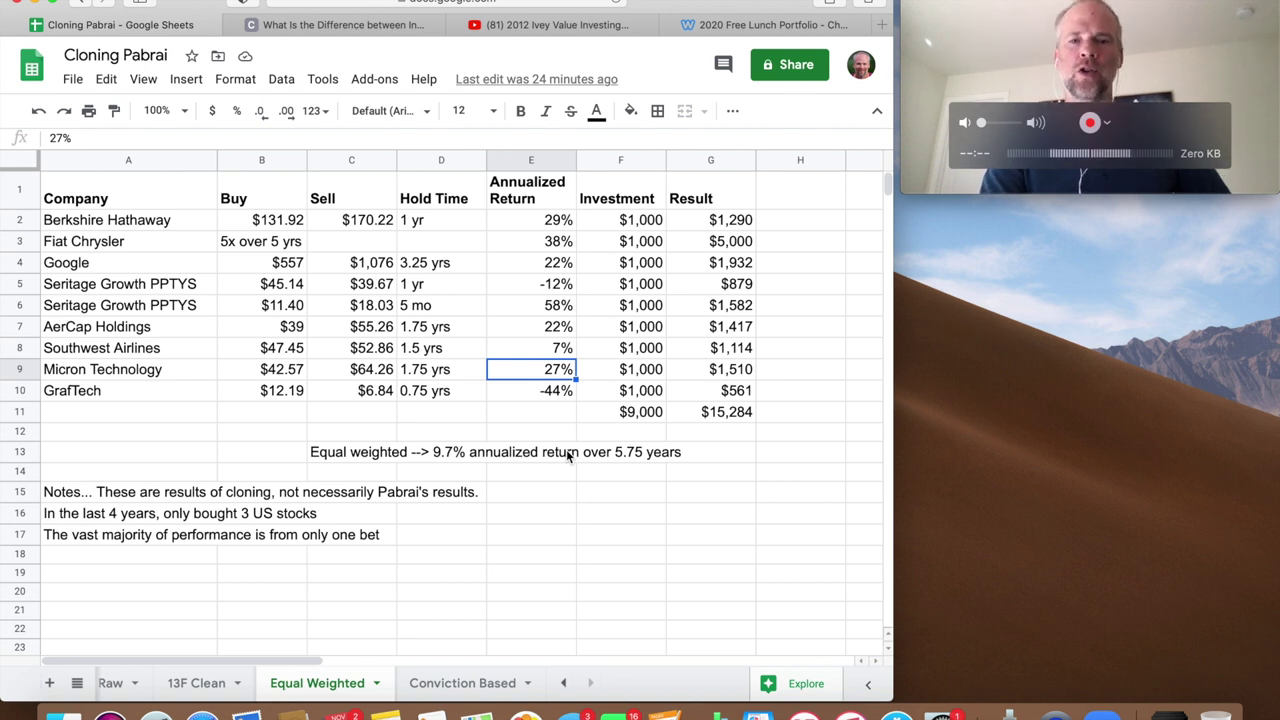
left_click(173, 370)
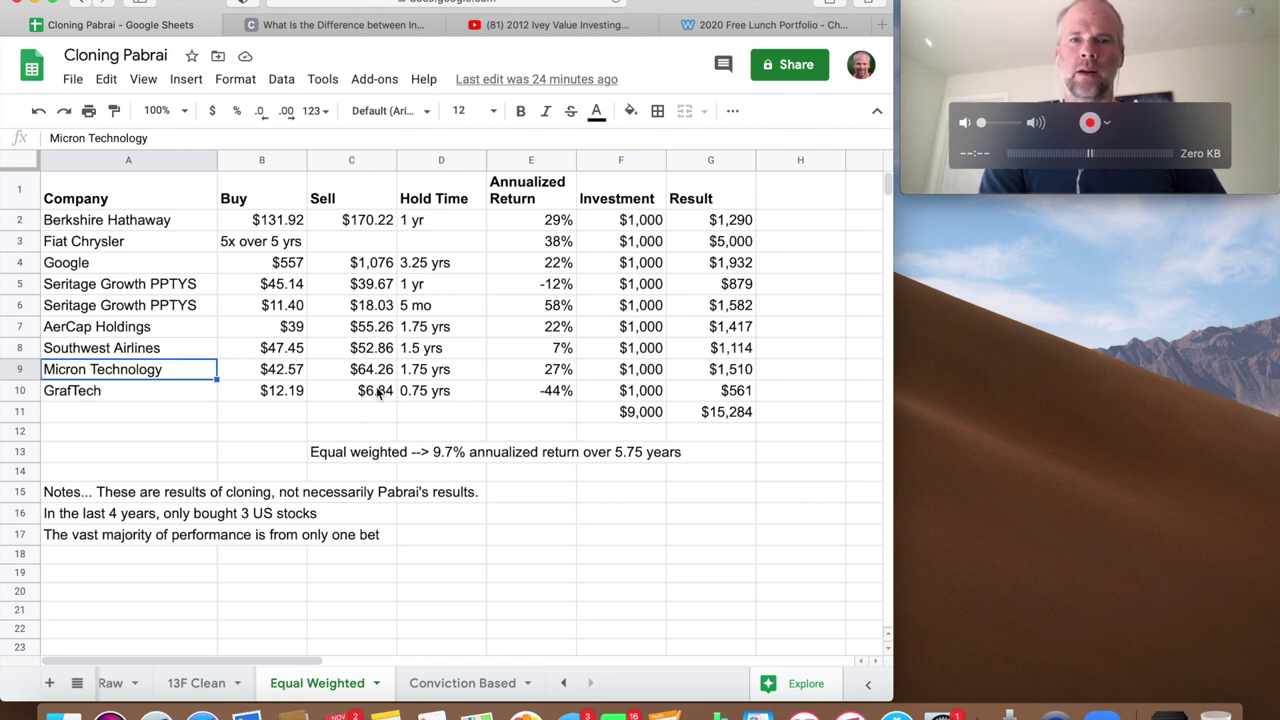
left_click(490, 397)
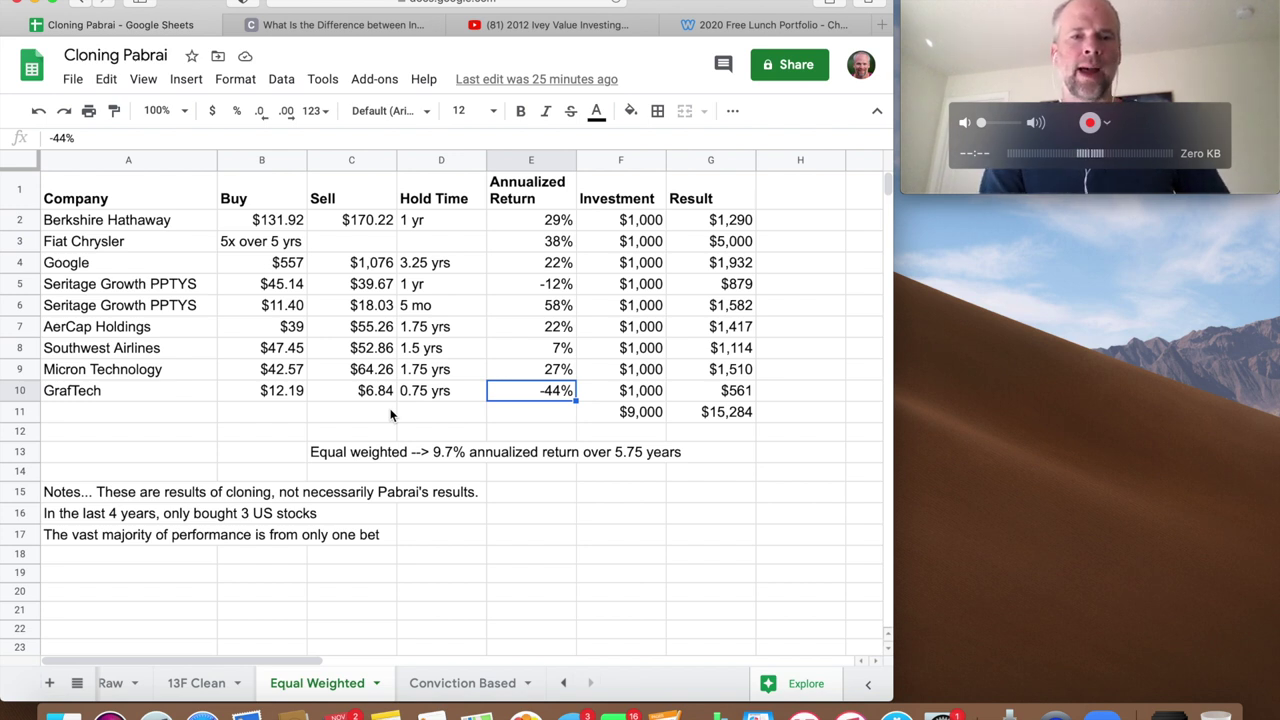
left_click(367, 397)
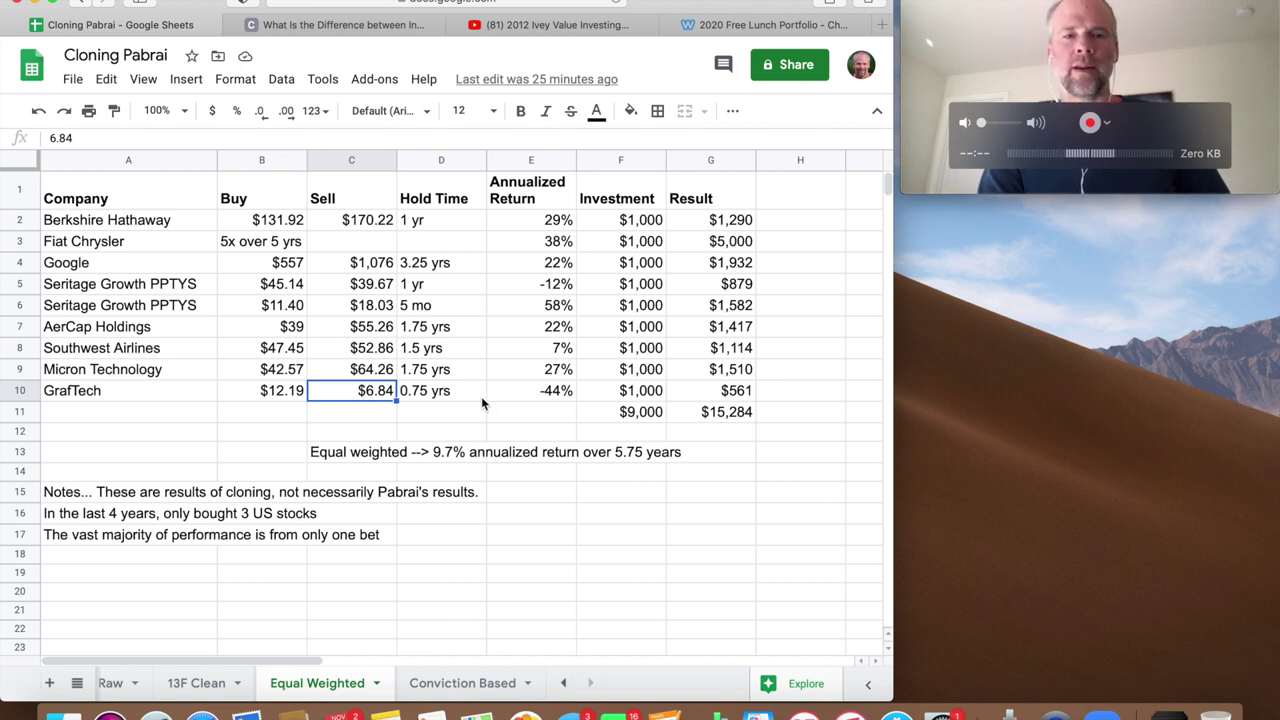
left_click(544, 398)
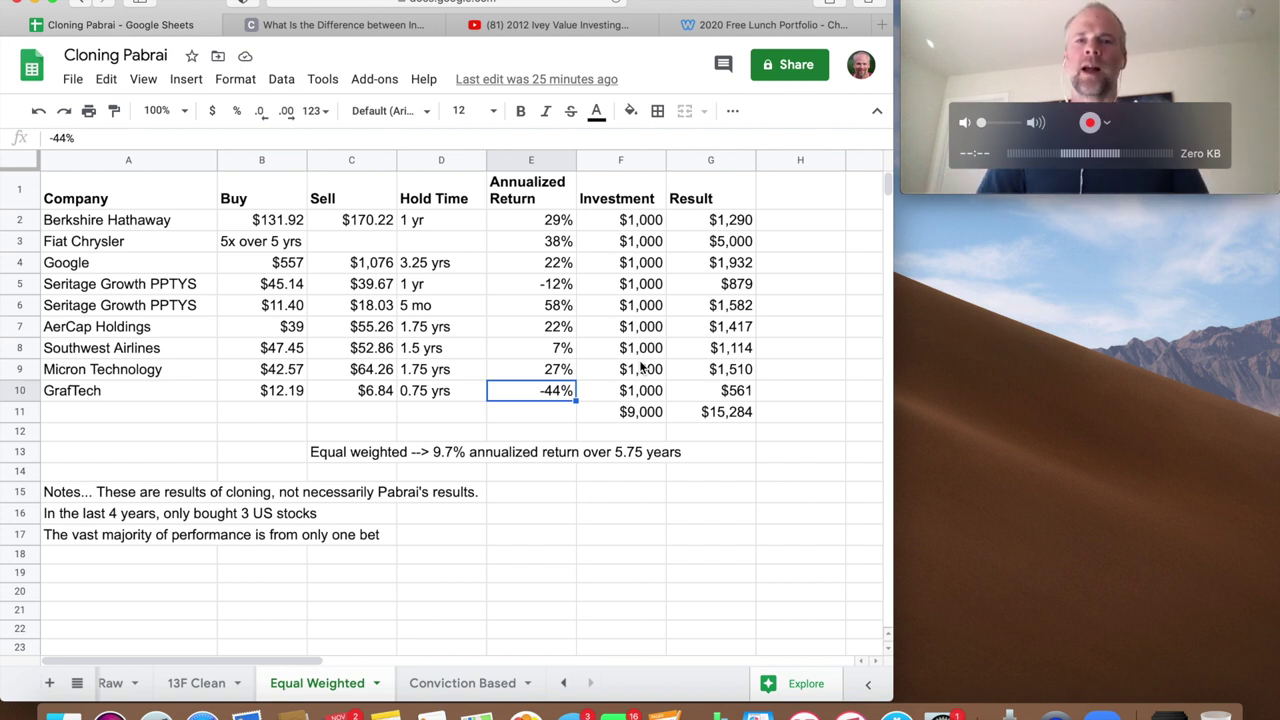
- Review the investment and result totals, the equal-weighted return summary and the notes beneath the table
left_click(640, 417)
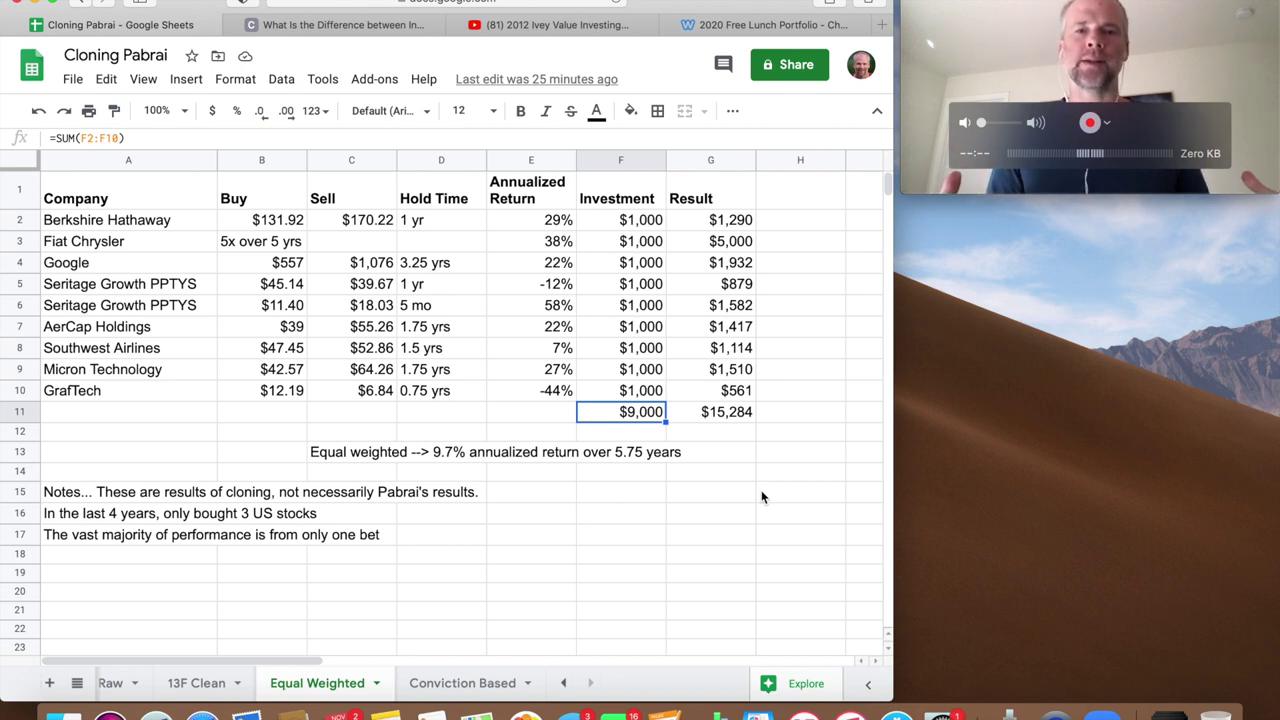
left_click(729, 418)
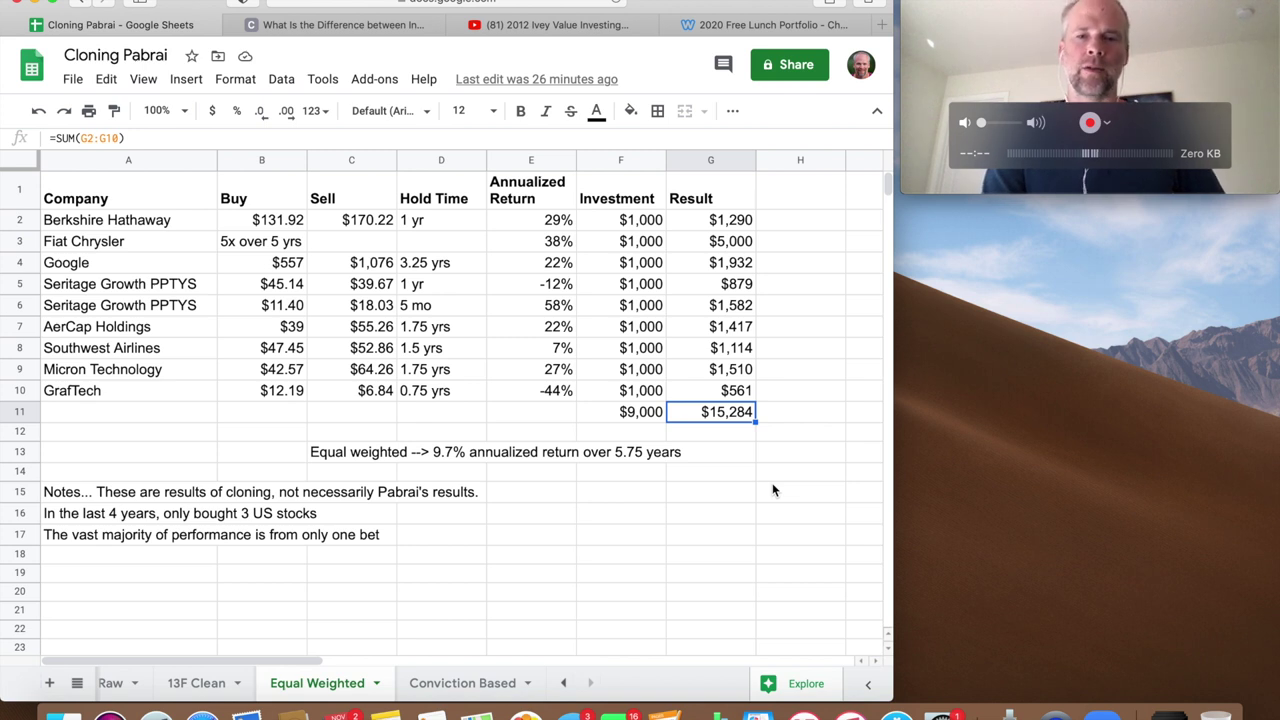
left_click(356, 455)
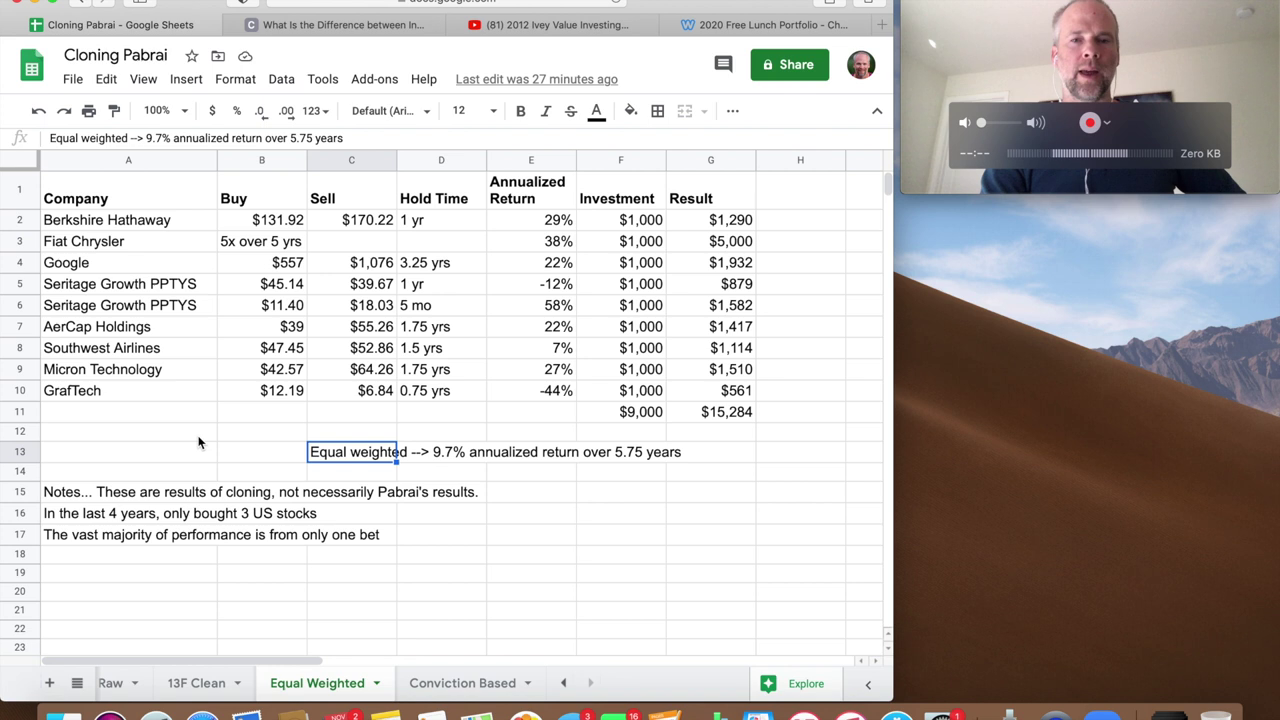
left_click(106, 516)
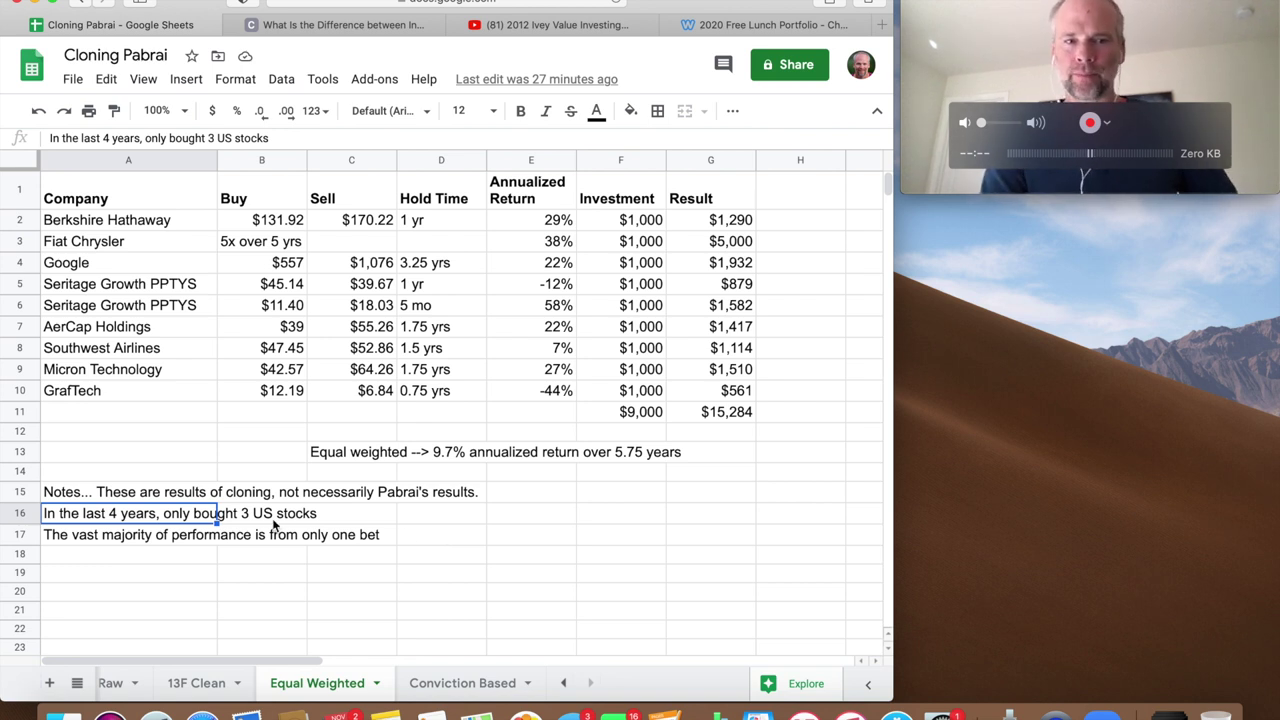
left_click(130, 540)
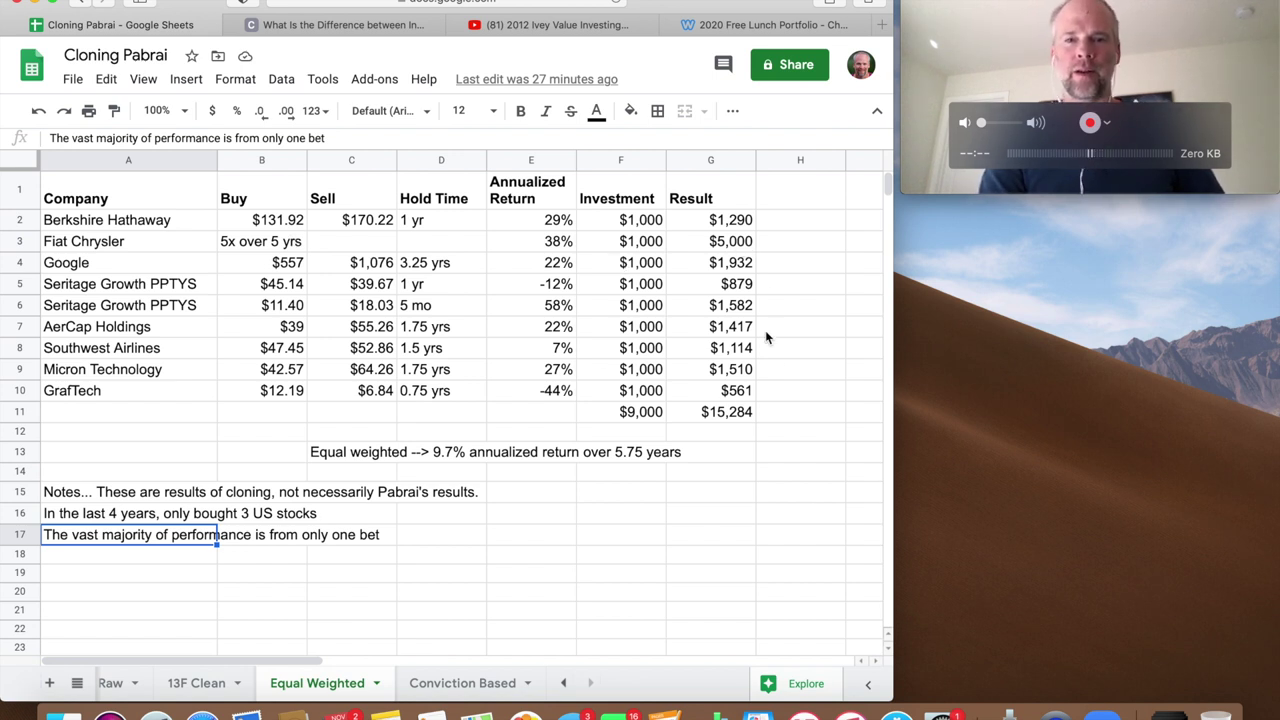
- Clear the Result and Investment amounts in the Fiat Chrysler row to exclude that bet from the totals
left_click(726, 249)
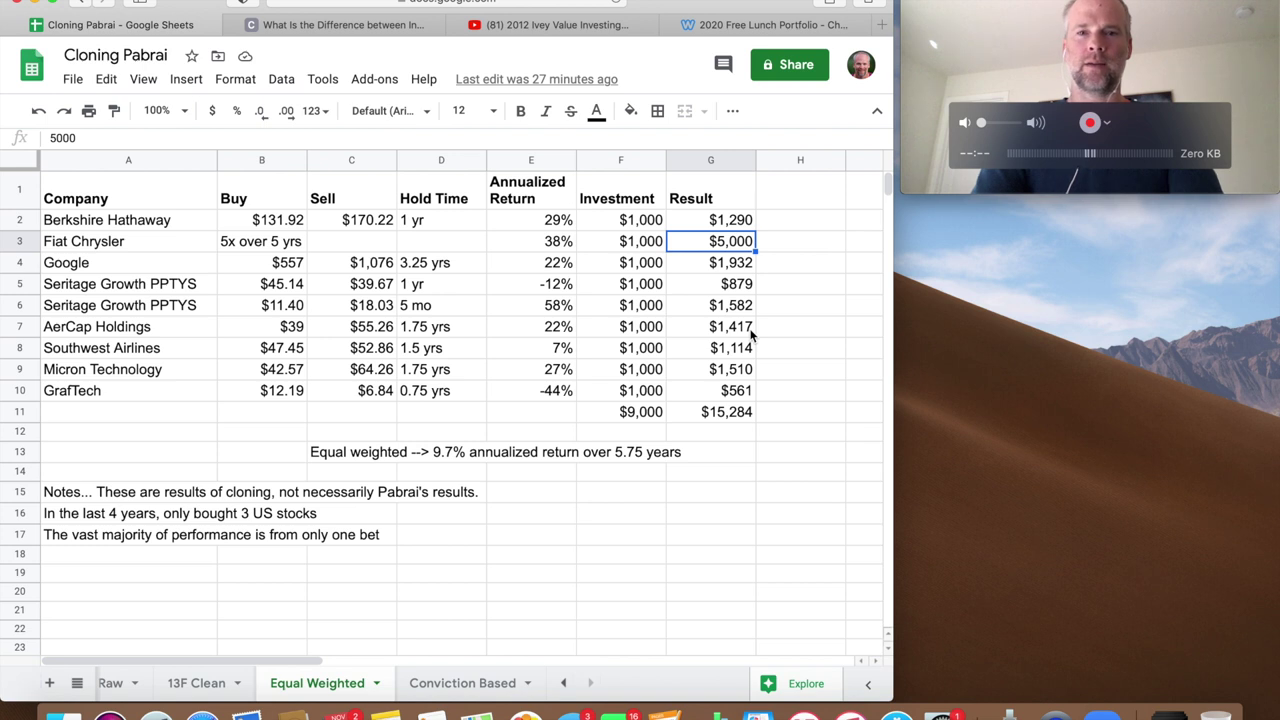
key("BackSpace")
left_click(620, 241)
key("BackSpace")
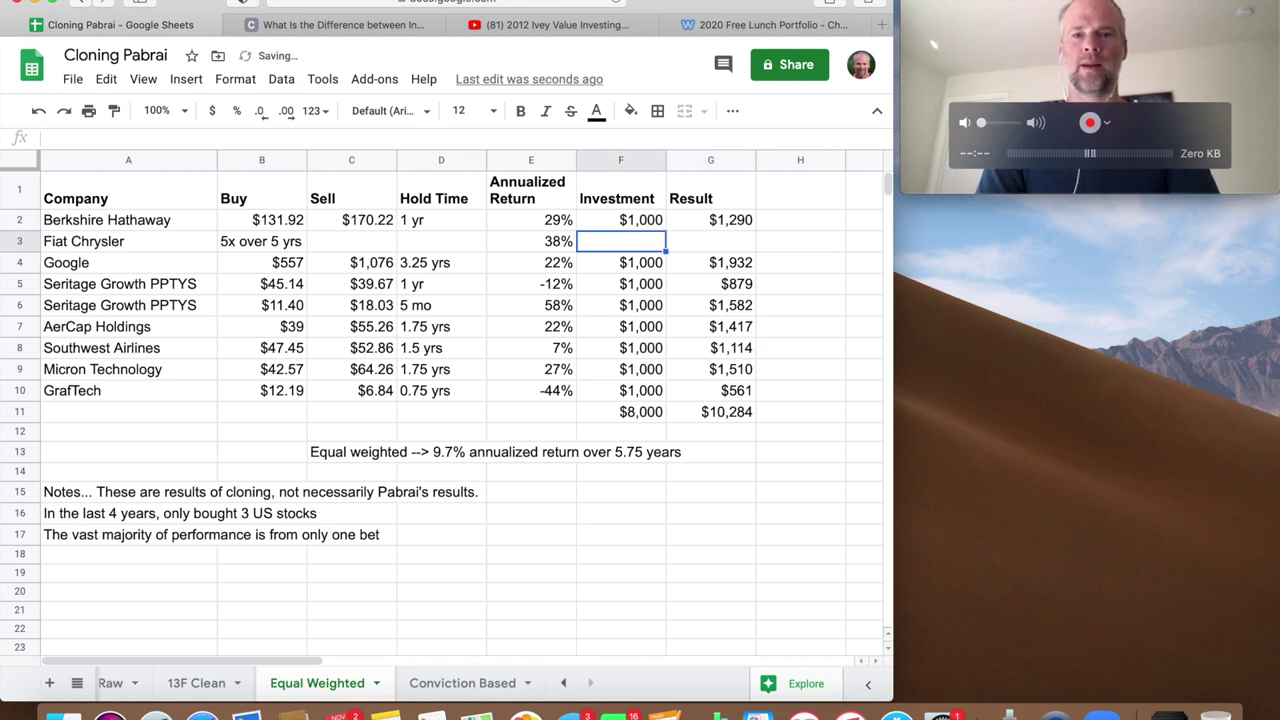
- Restore the Fiat Chrysler bet on the Equal Weighted sheet with an Investment of 1000 and a Result of 5000
left_click(710, 241)
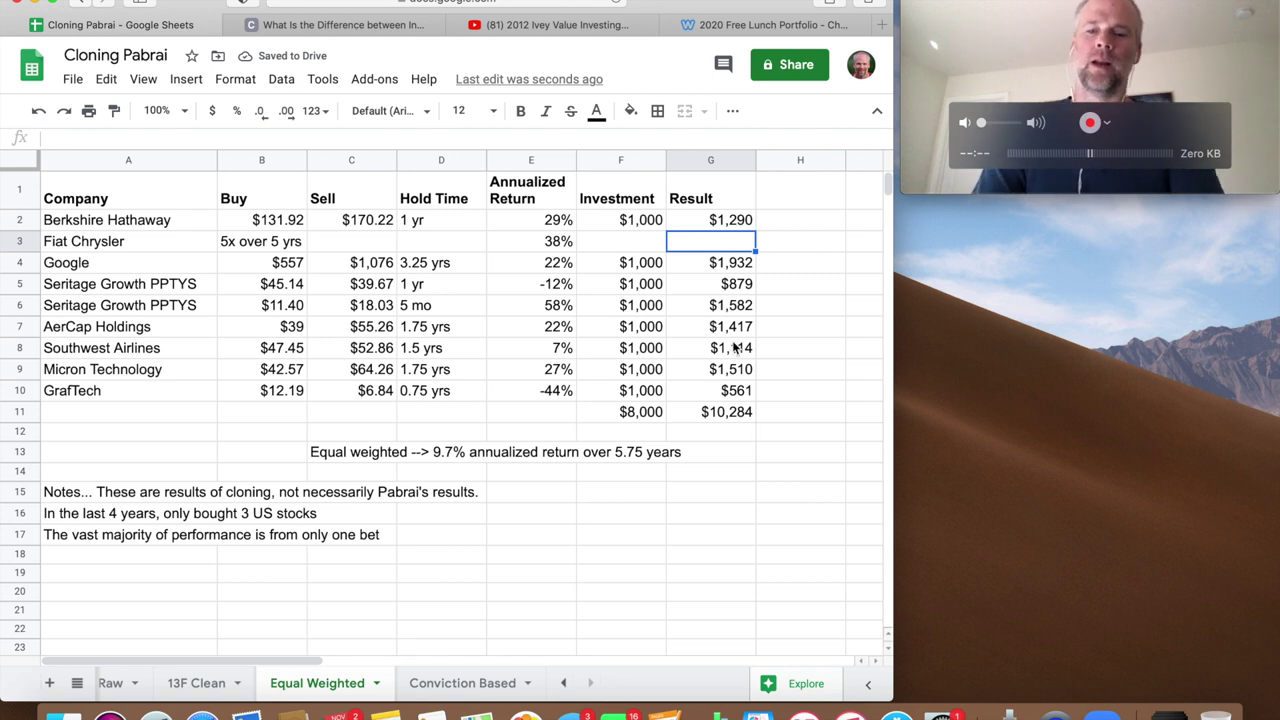
key("Left")
type("1000")
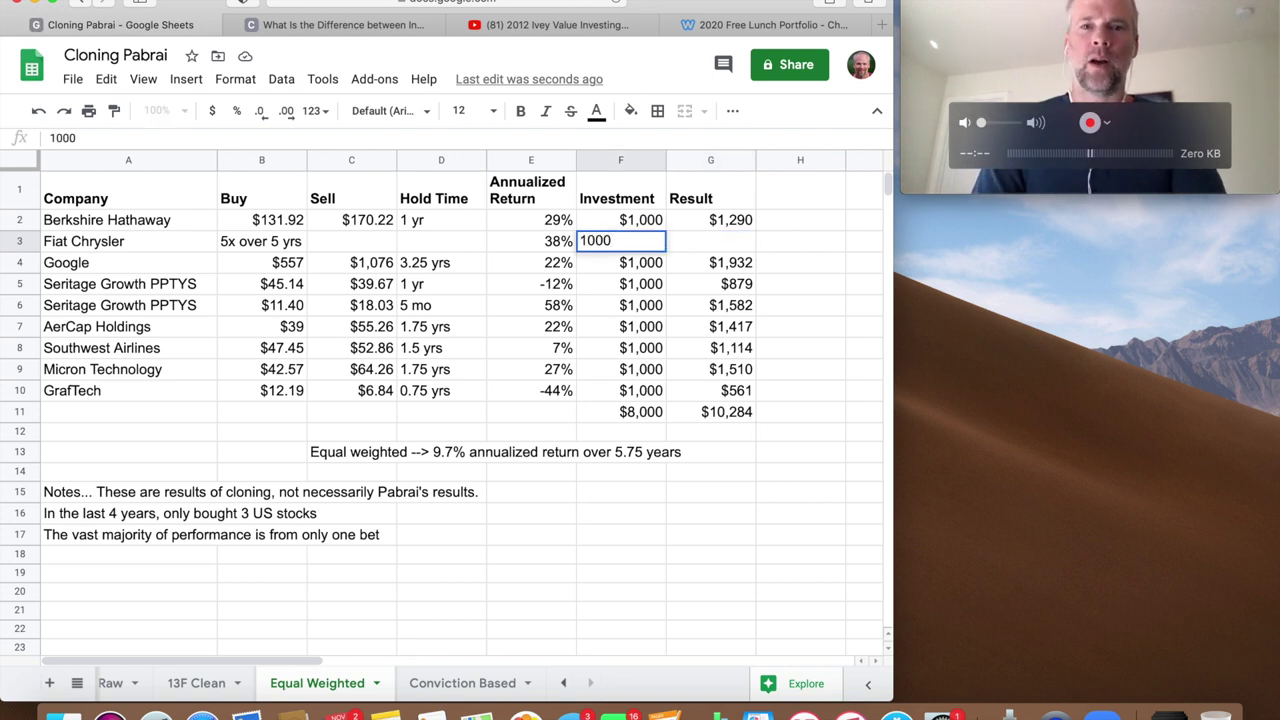
key("Tab")
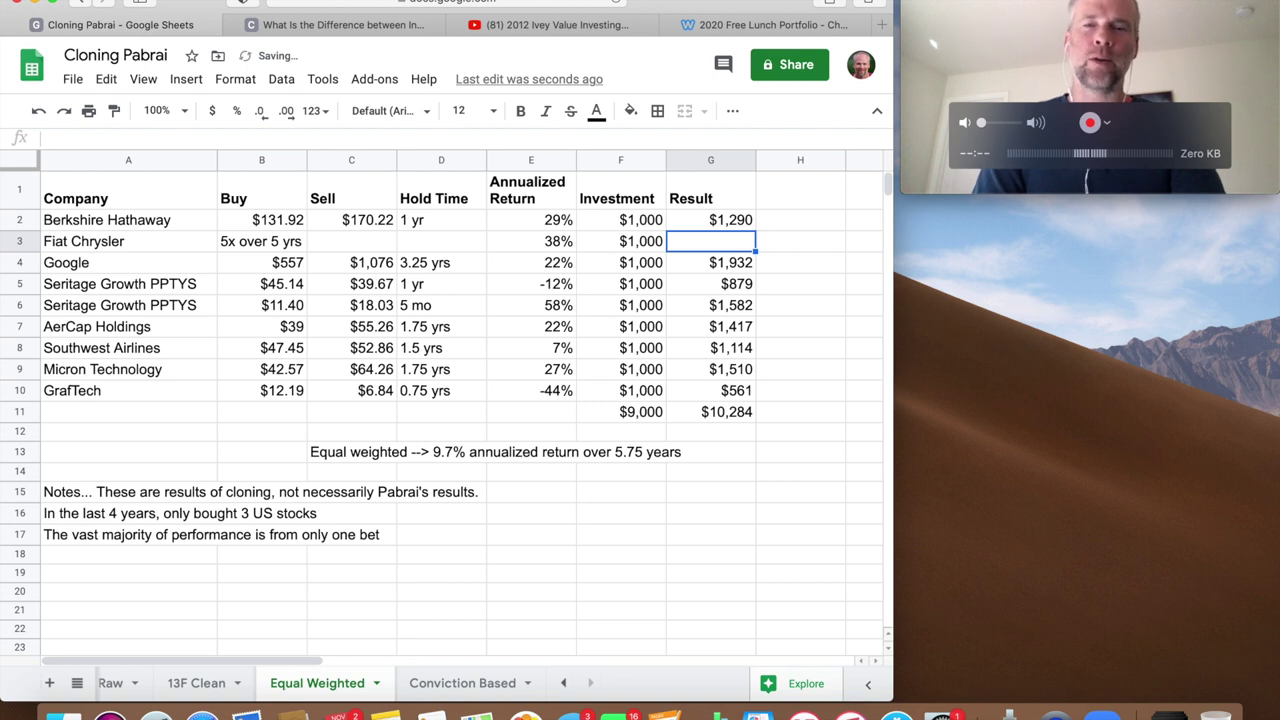
type("5000")
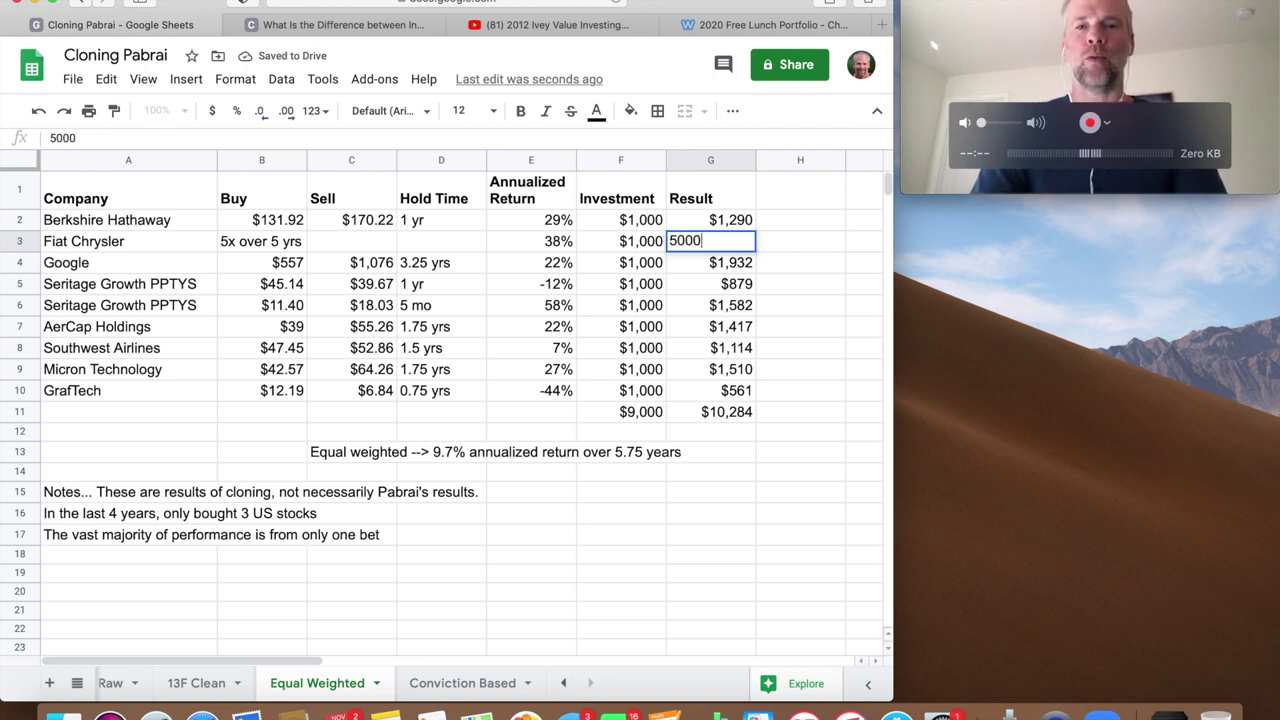
key("Return")
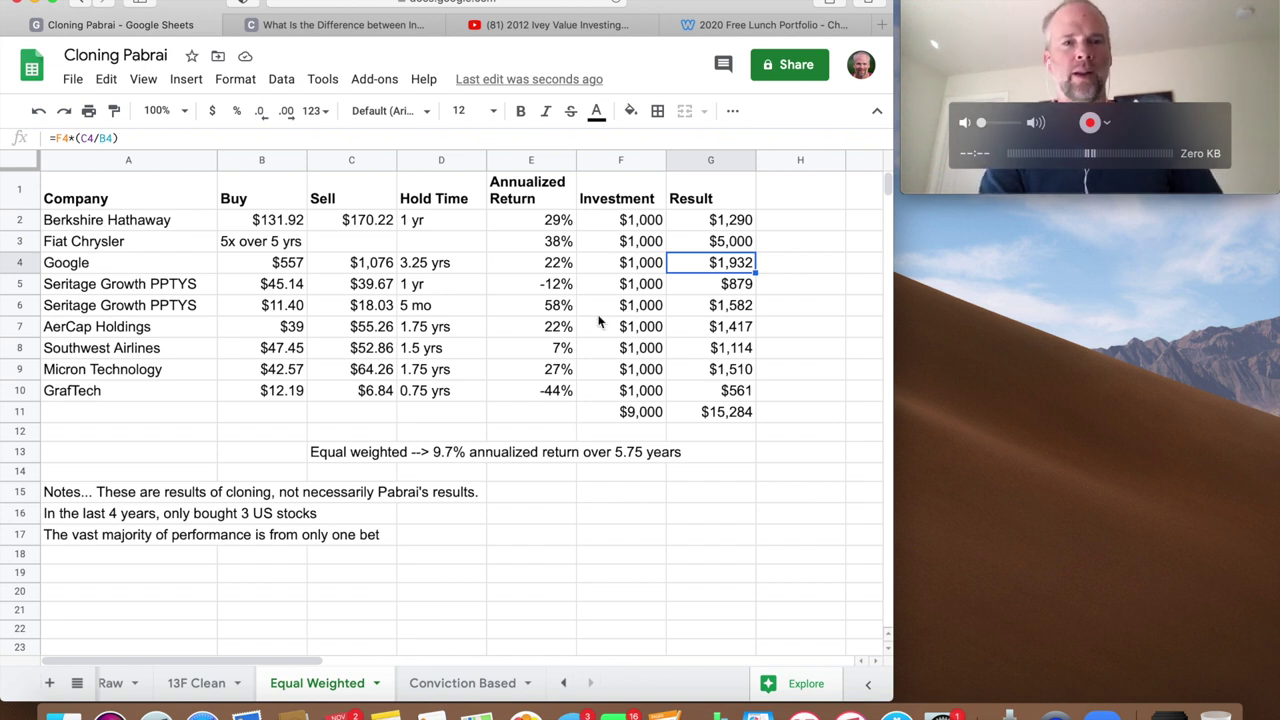
left_click(269, 246)
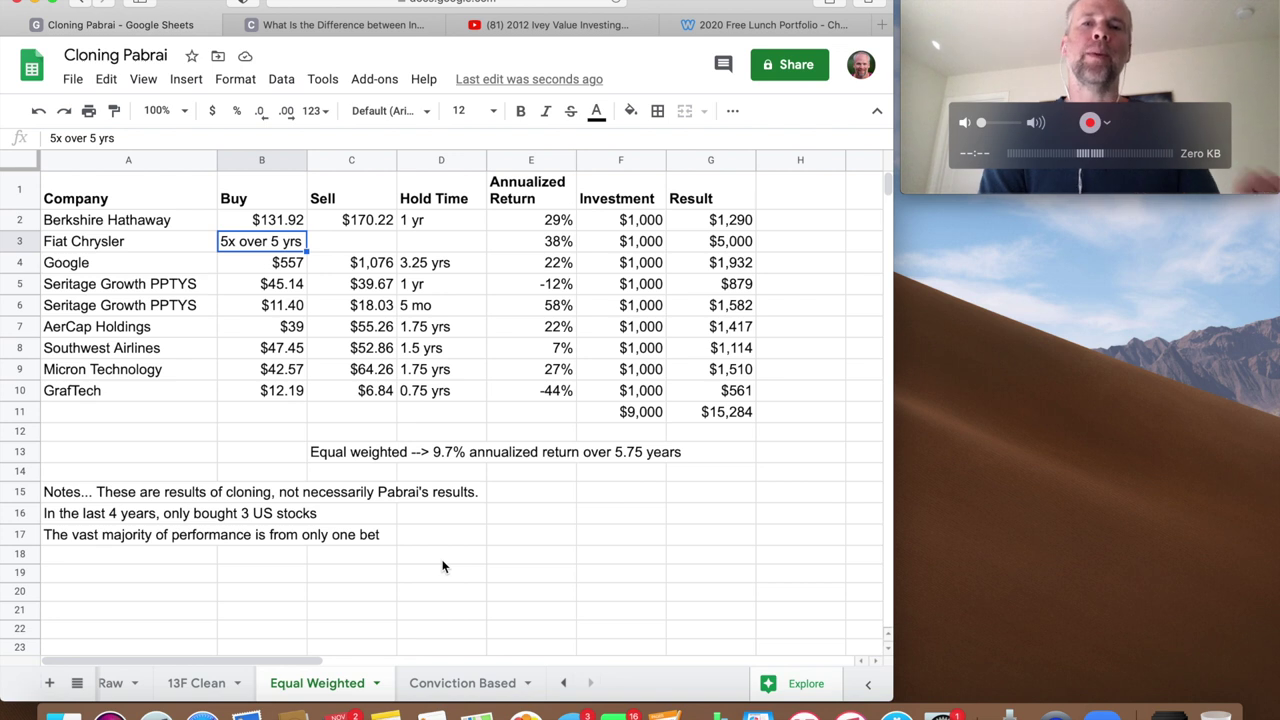
- Examine how the Conviction Based sheet computes bet size, total and conviction, including the Berkshire Hathaway, Fiat Chrysler and Micron percentages
left_click(449, 688)
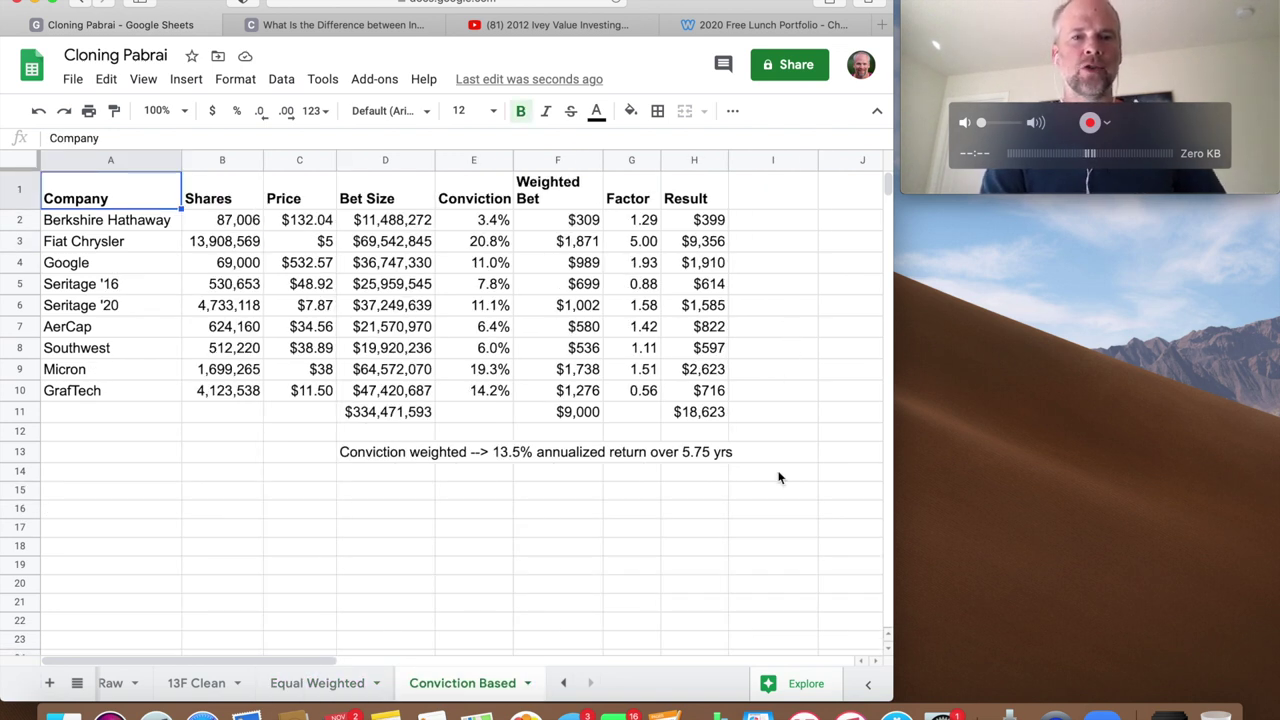
left_click(395, 224)
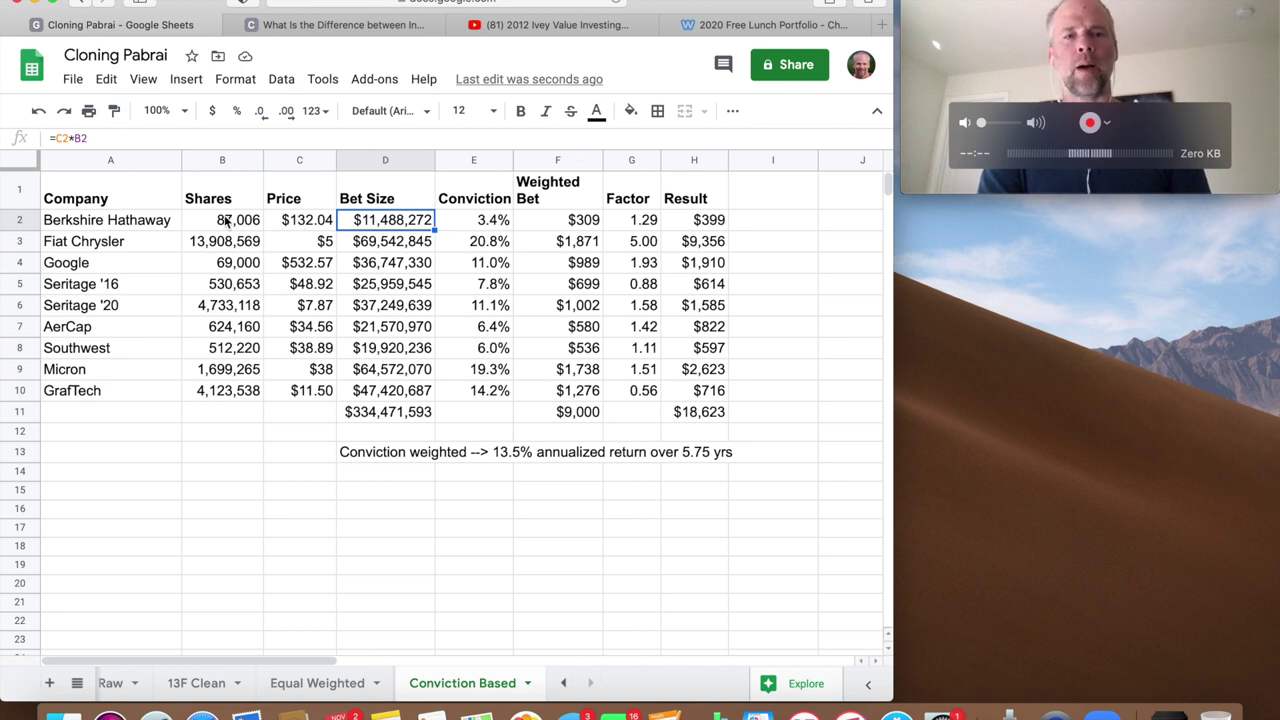
left_click(389, 410)
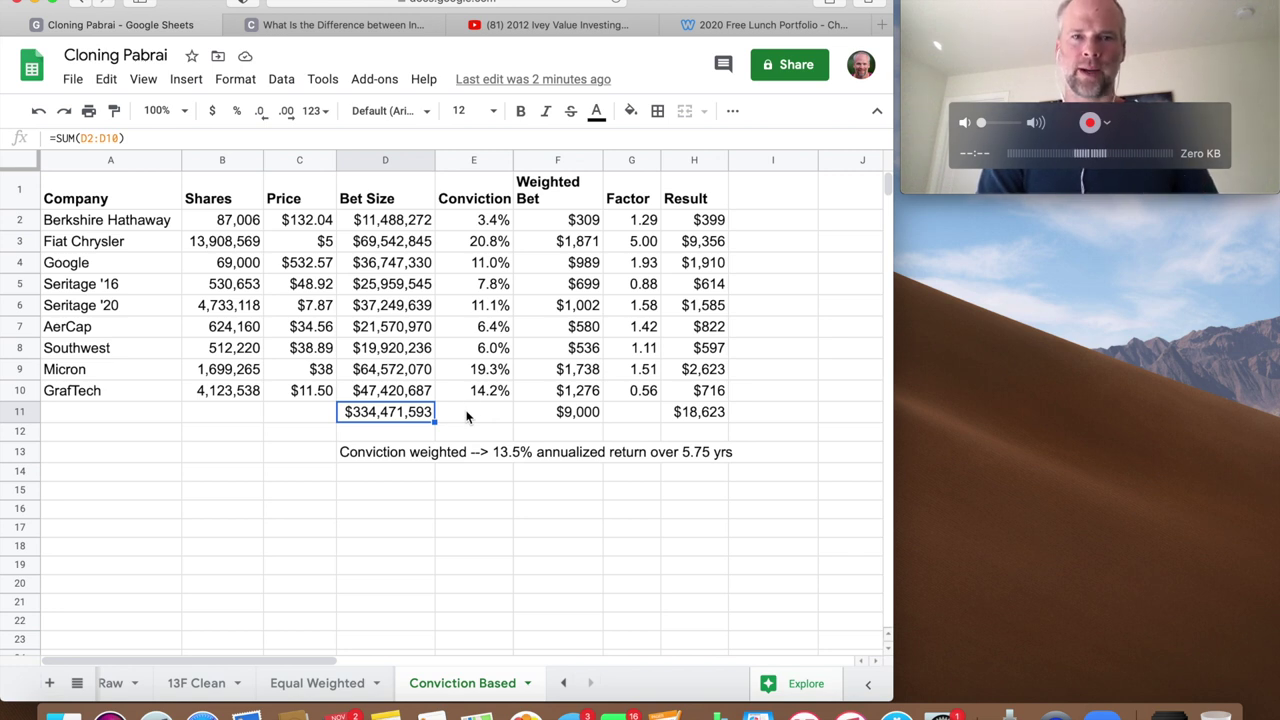
left_click(483, 229)
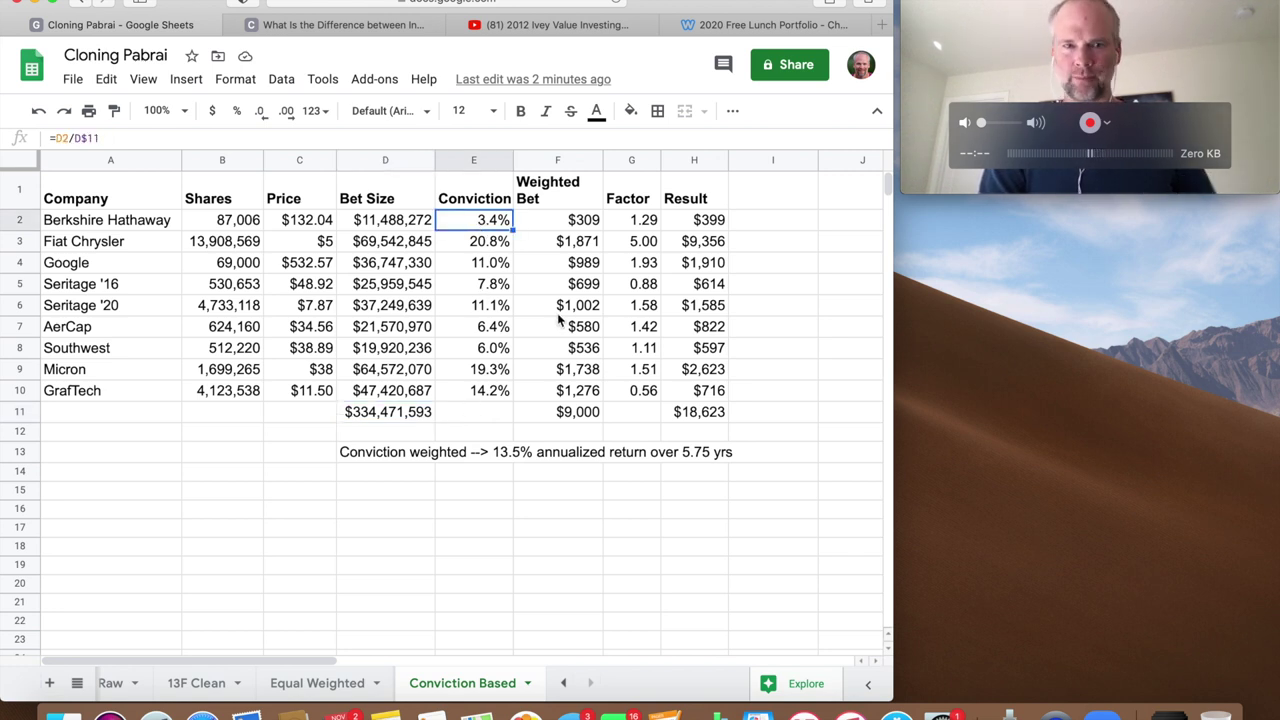
left_click(478, 245)
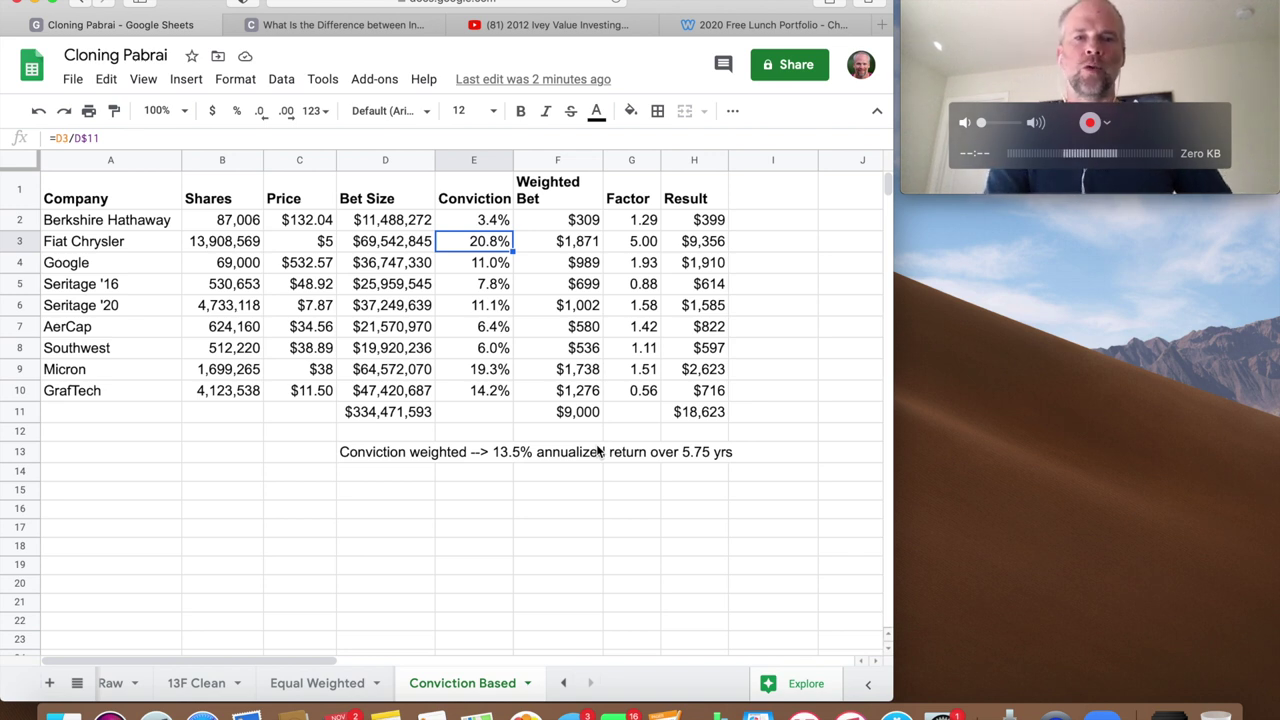
left_click(490, 374)
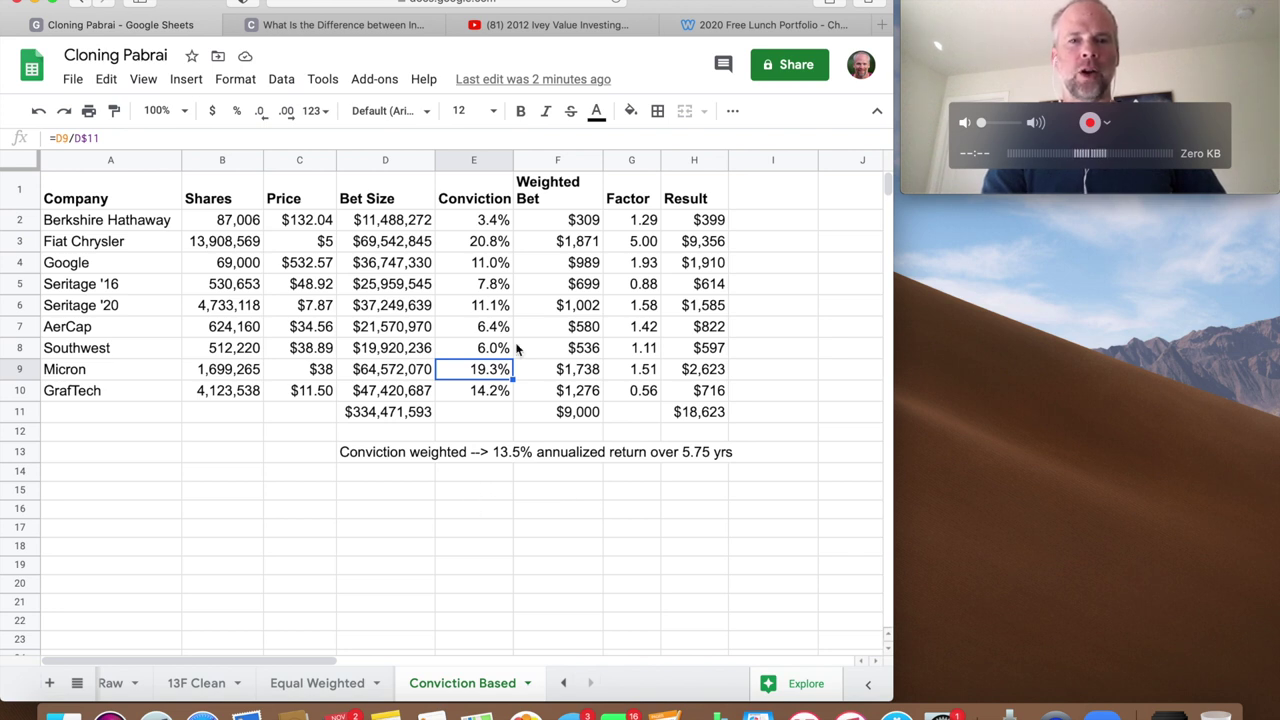
- Compare the equal investment amounts with the conviction-weighted bets, inspecting Berkshire Hathaway's weighted bet and factor
left_click(318, 683)
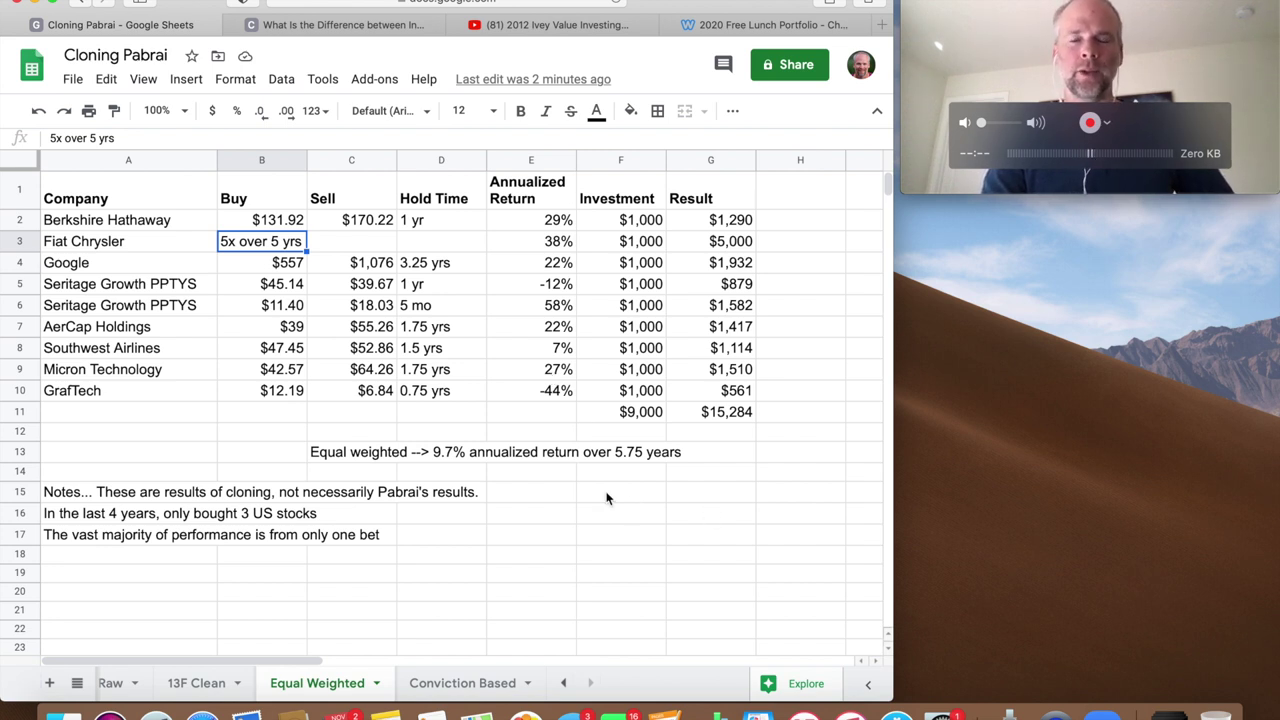
left_click(456, 684)
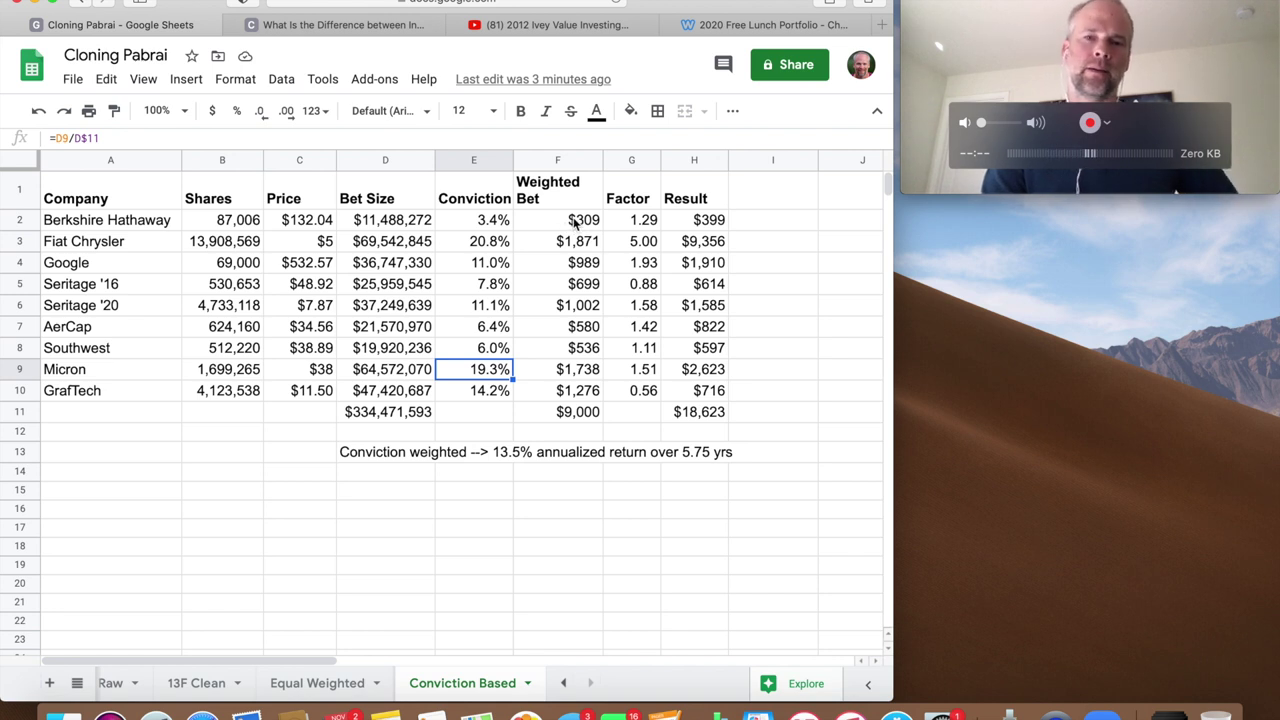
left_click(575, 223)
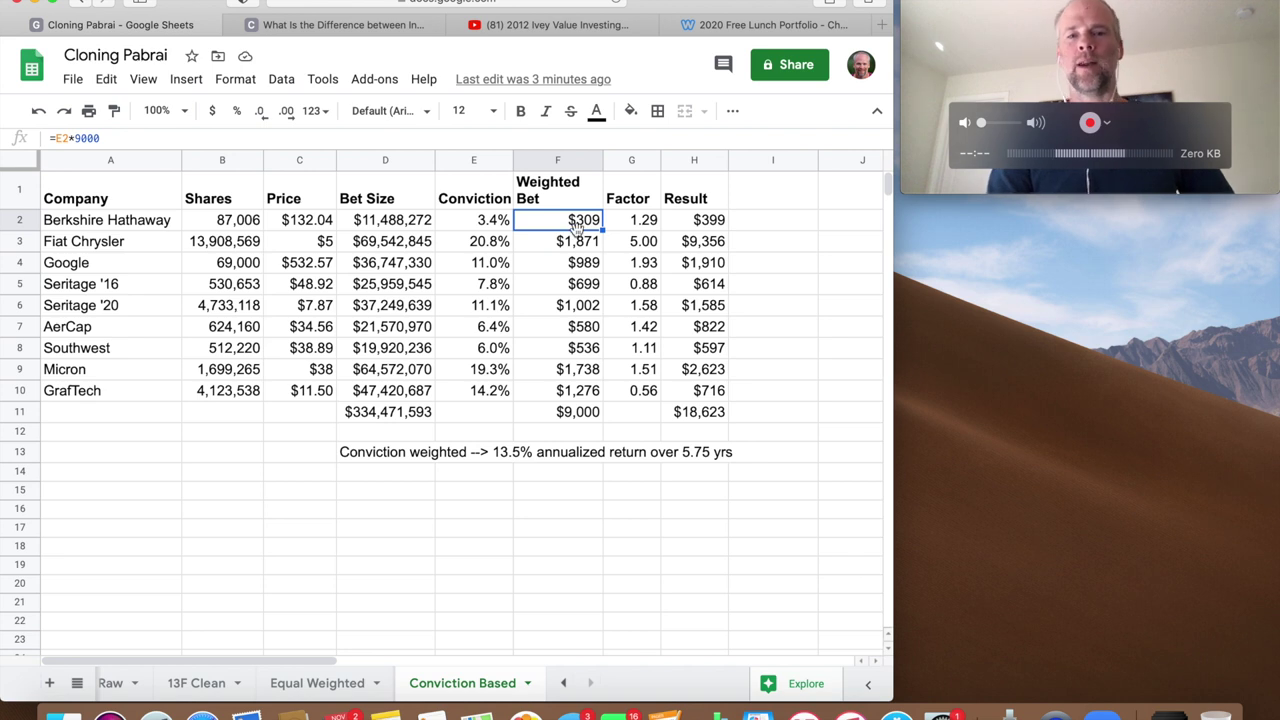
left_click(645, 228)
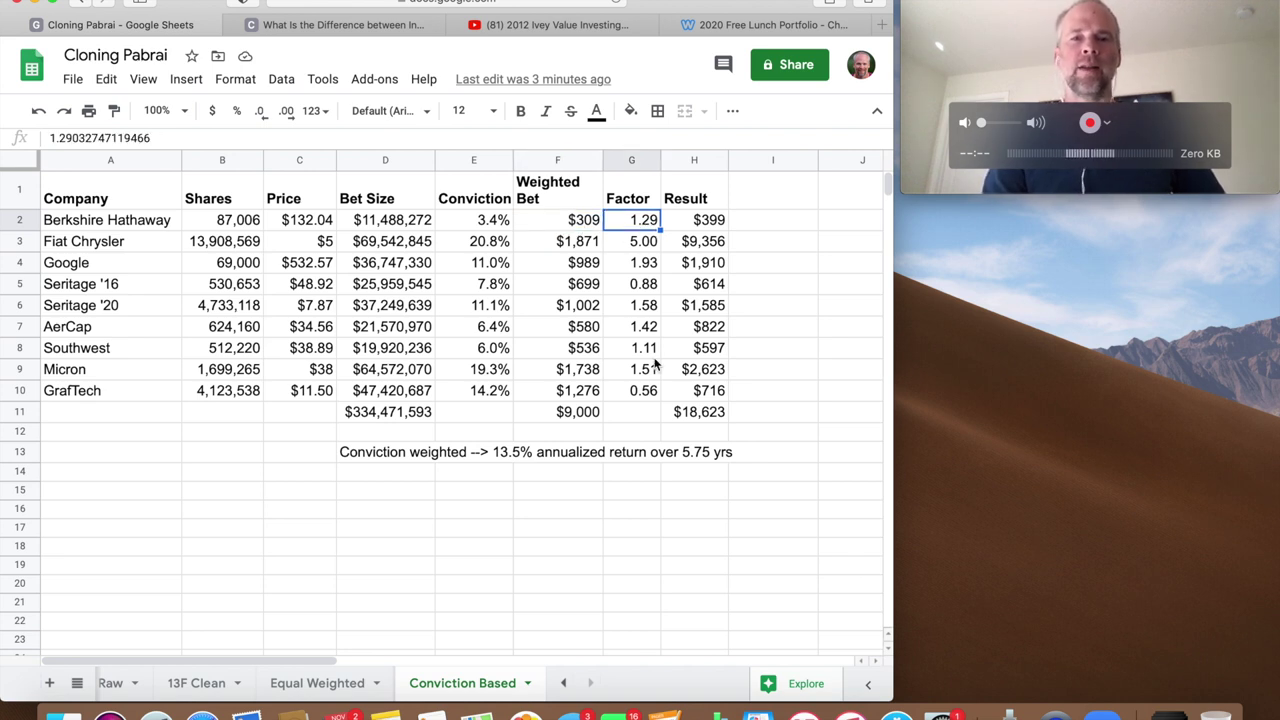
- Inspect the formula for Berkshire Hathaway's conviction-weighted result and compare the return summaries of the Equal Weighted and Conviction Based sheets
left_click(336, 684)
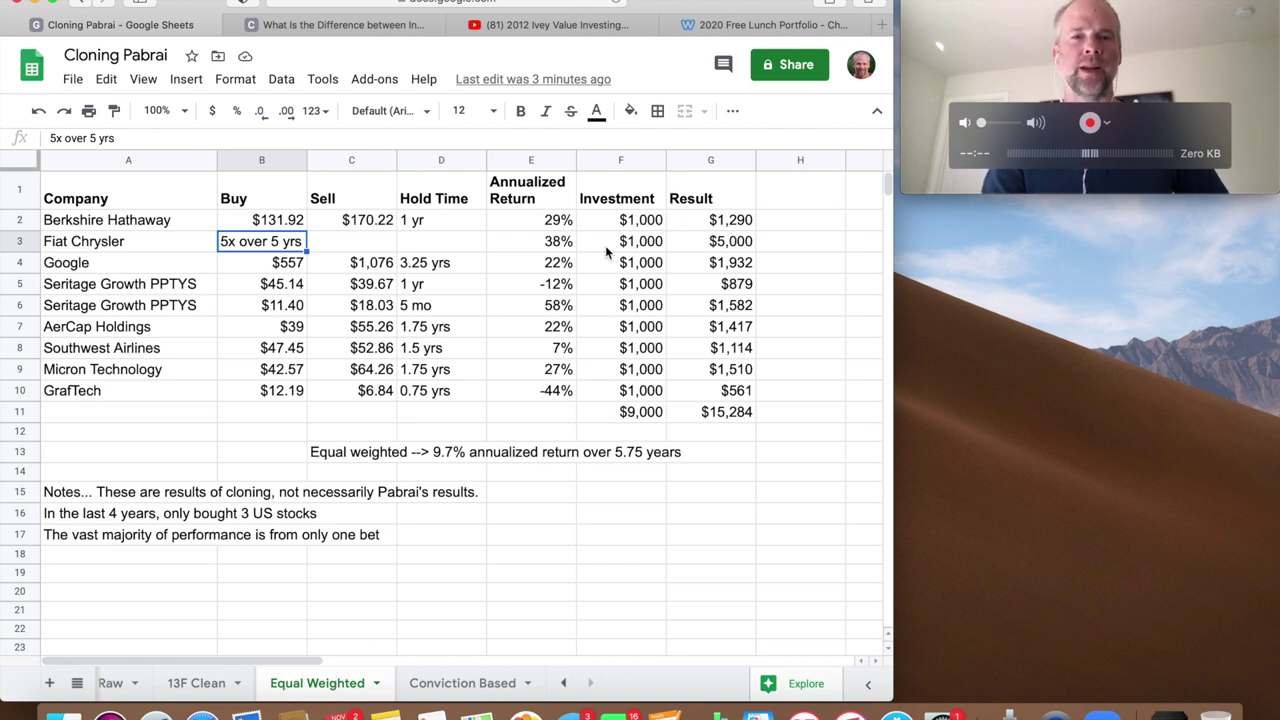
left_click(447, 684)
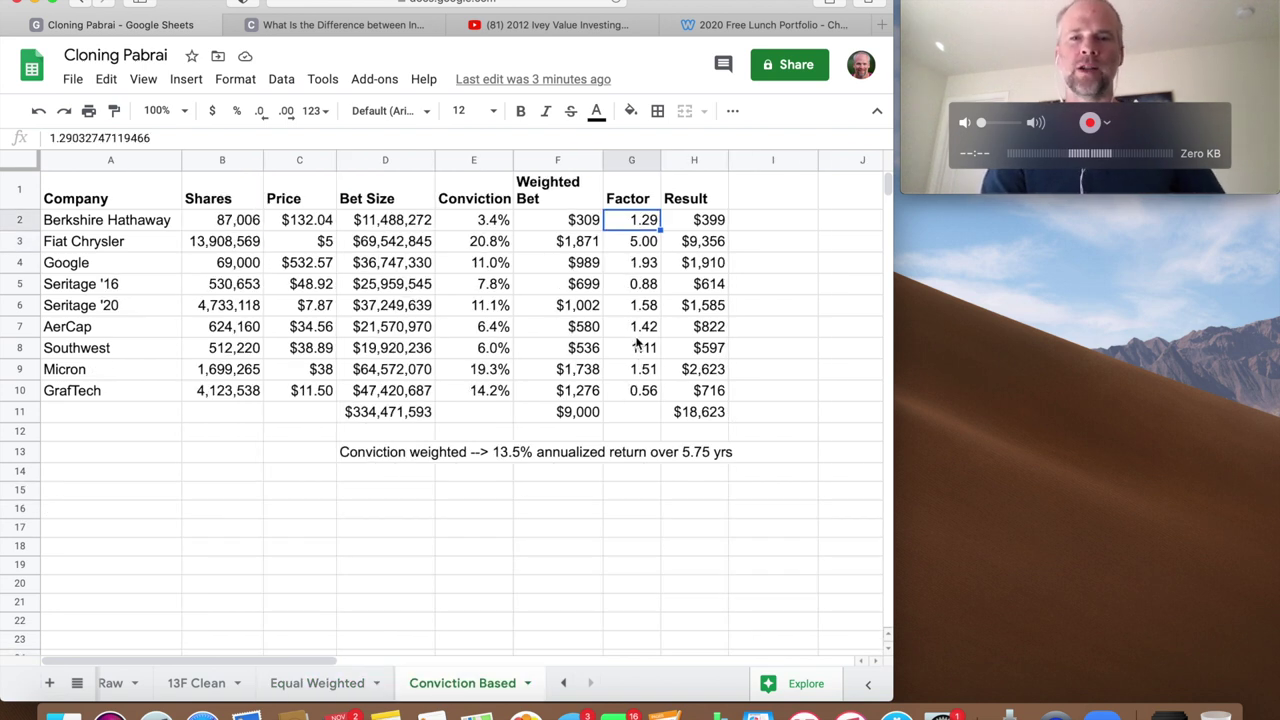
left_click(700, 222)
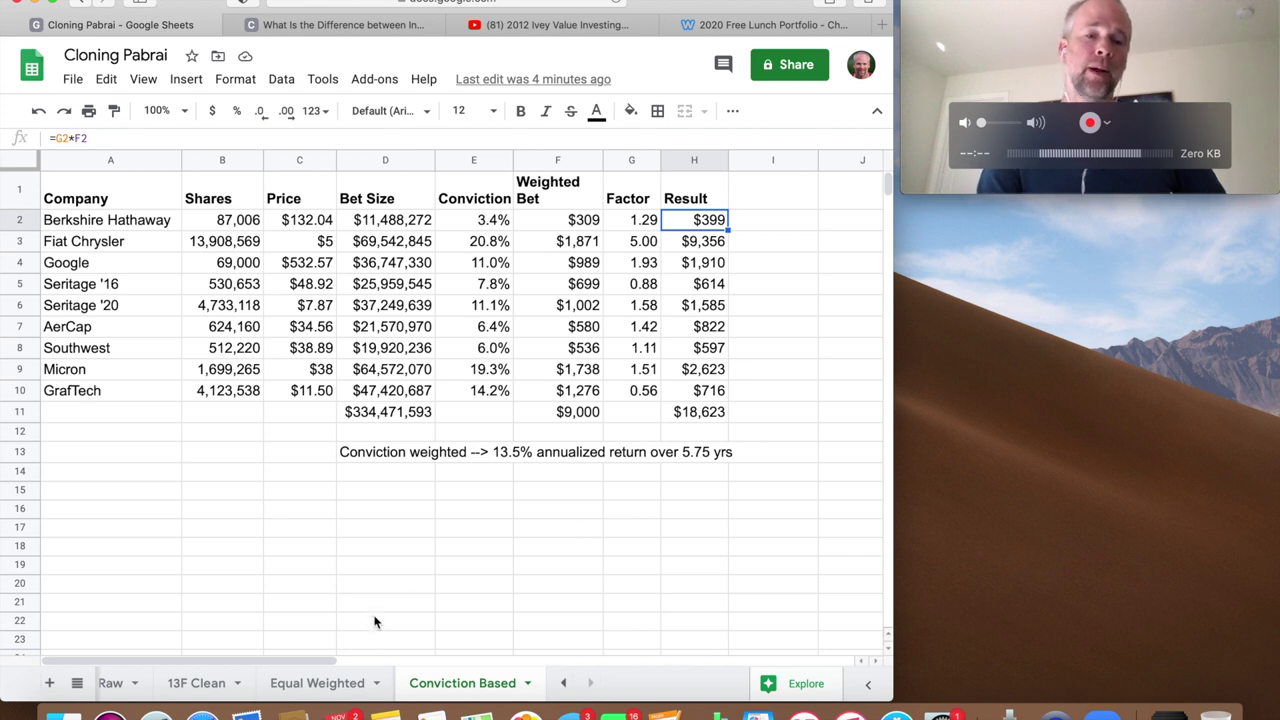
left_click(318, 683)
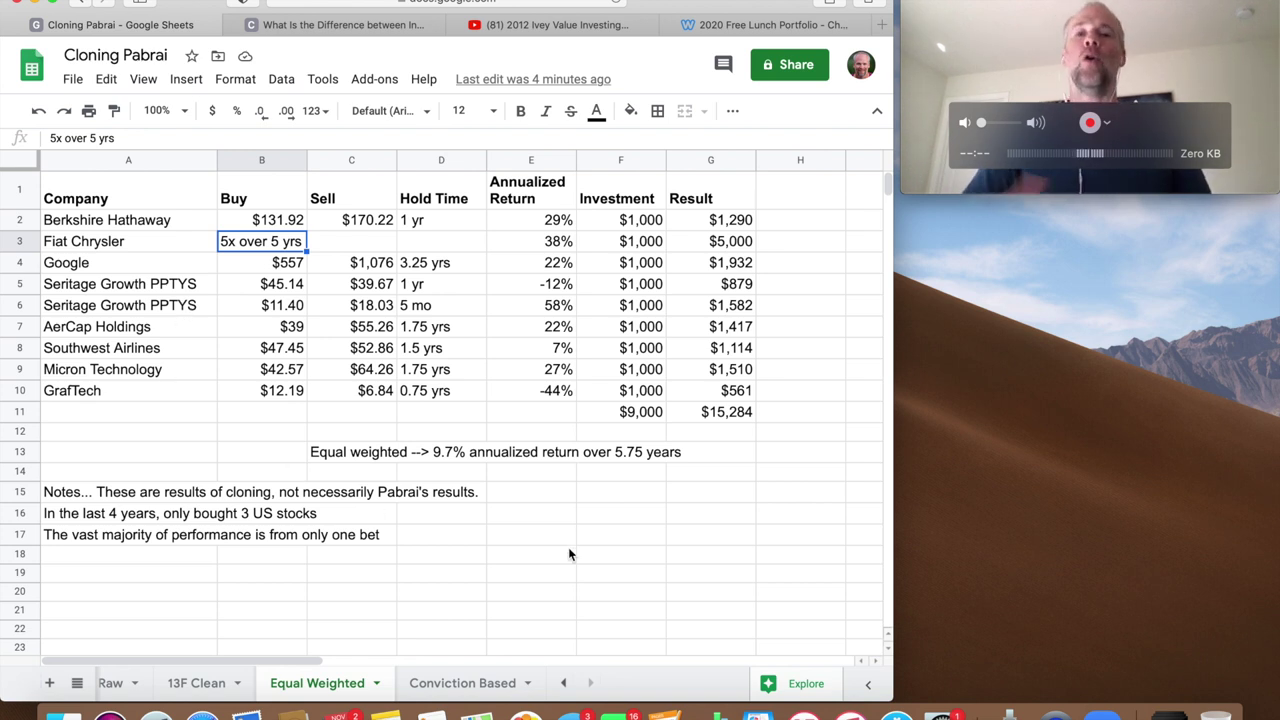
left_click(462, 686)
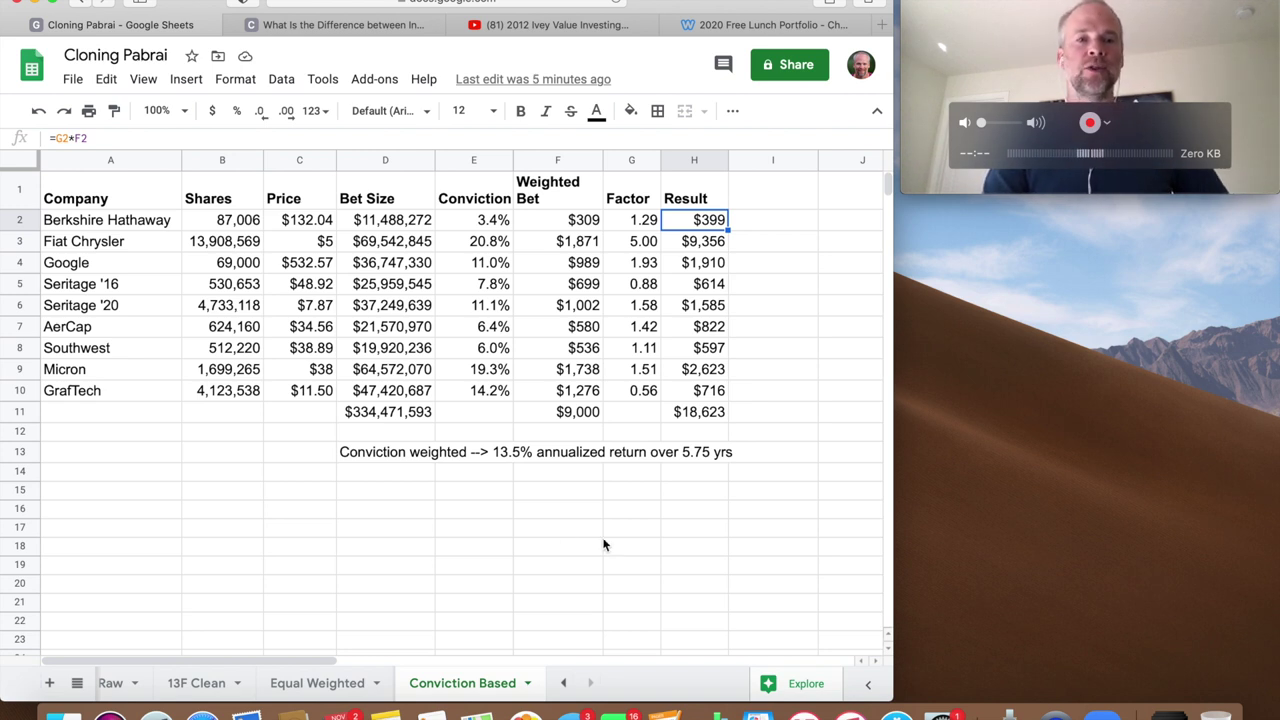
- Examine the quarterly share holdings from Q3 2014 to Q3 2020 on the 13F Clean sheet
left_click(196, 683)
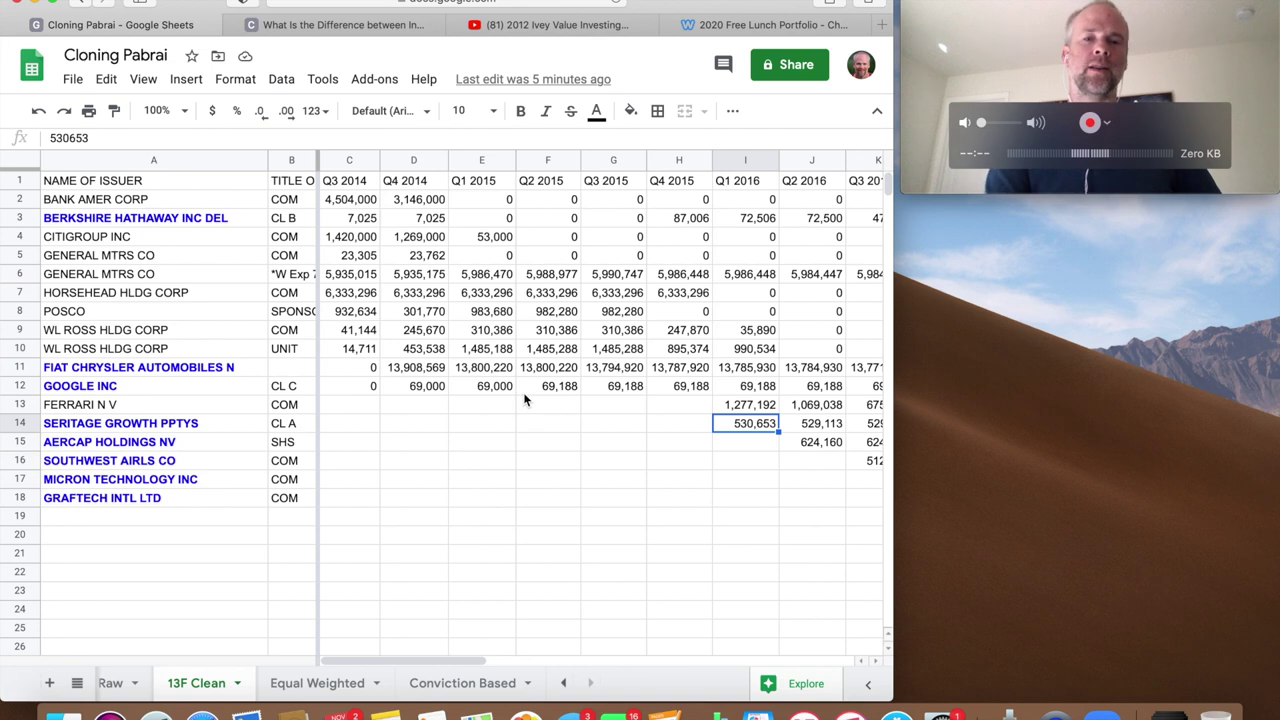
scroll(607, 392, "right", 10)
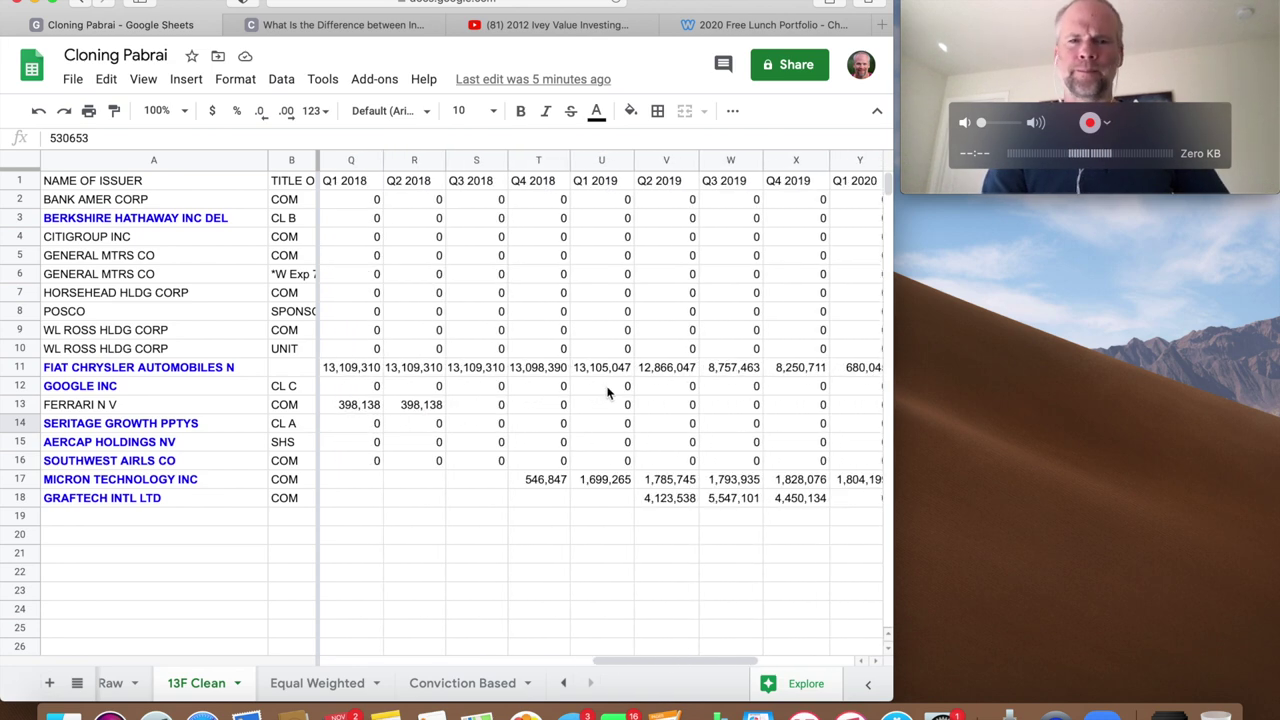
scroll(607, 392, "right", 5)
scroll(607, 392, "left", 15)
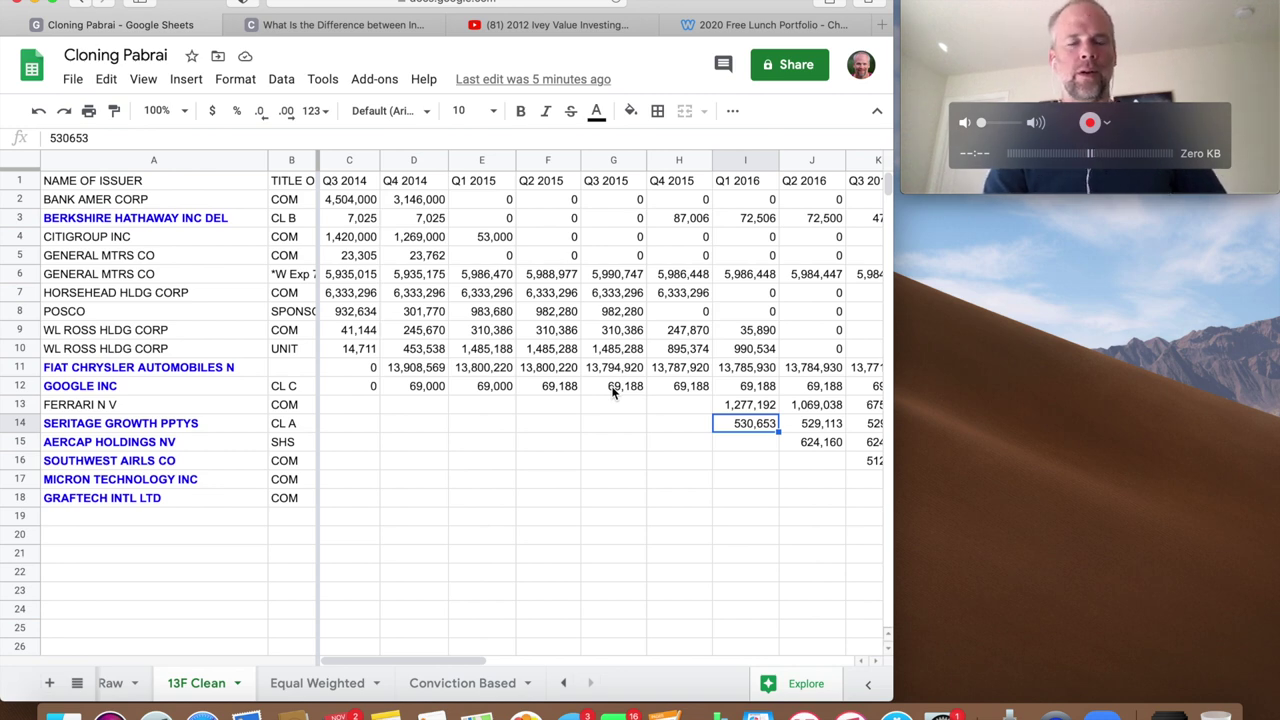
scroll(613, 391, "right", 15)
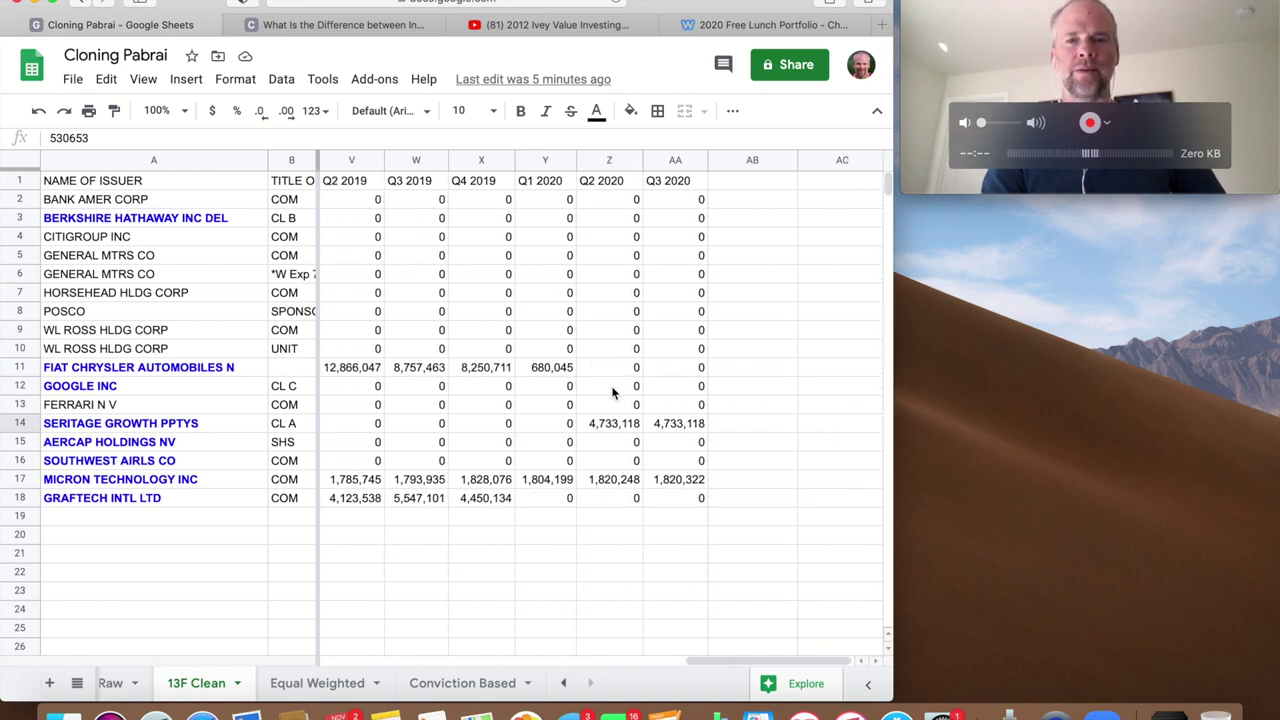
scroll(617, 392, "left", 15)
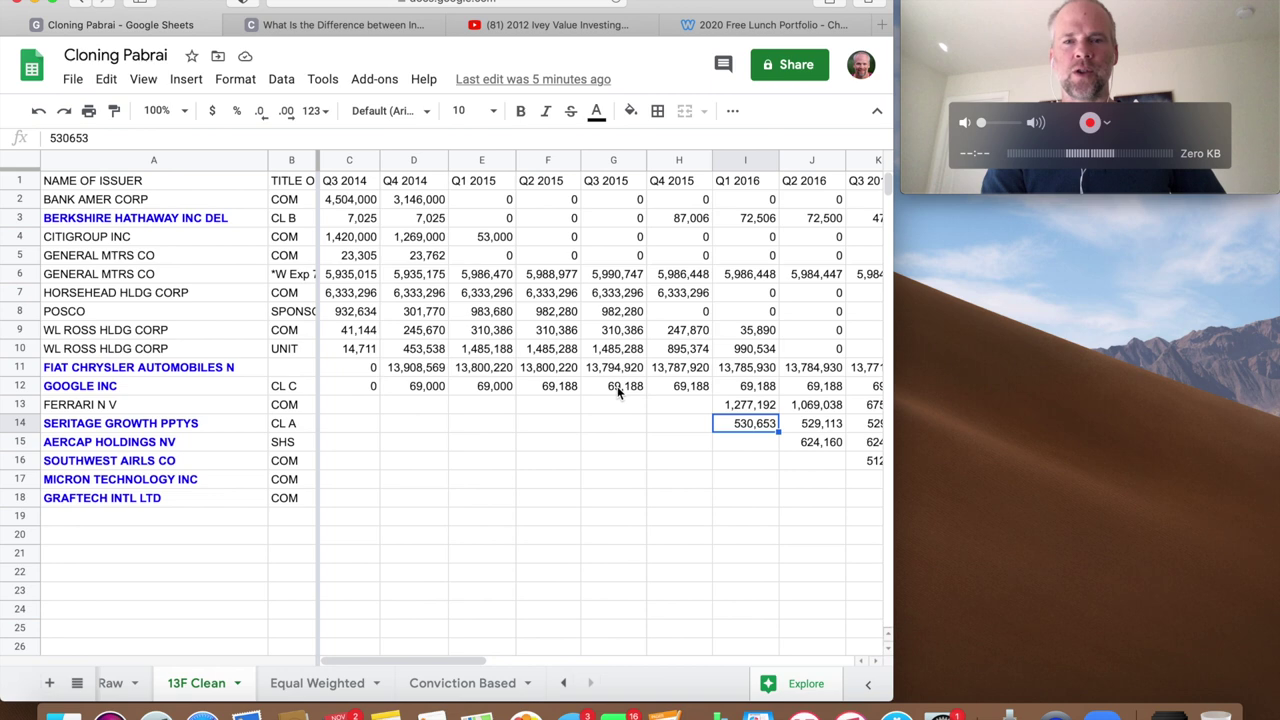
- Review the latest quarterly holdings on 13F Clean alongside the Equal Weighted and Conviction Based results, finishing on the Conviction Based sheet
left_click(452, 688)
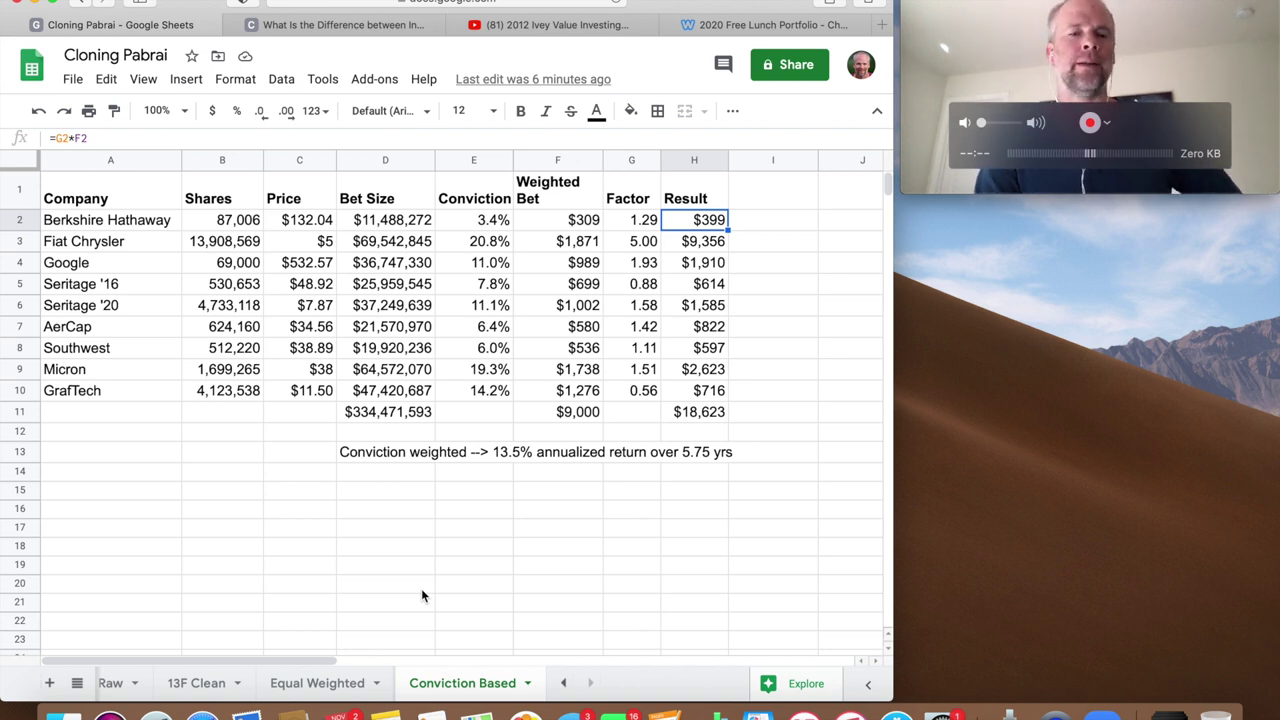
left_click(196, 682)
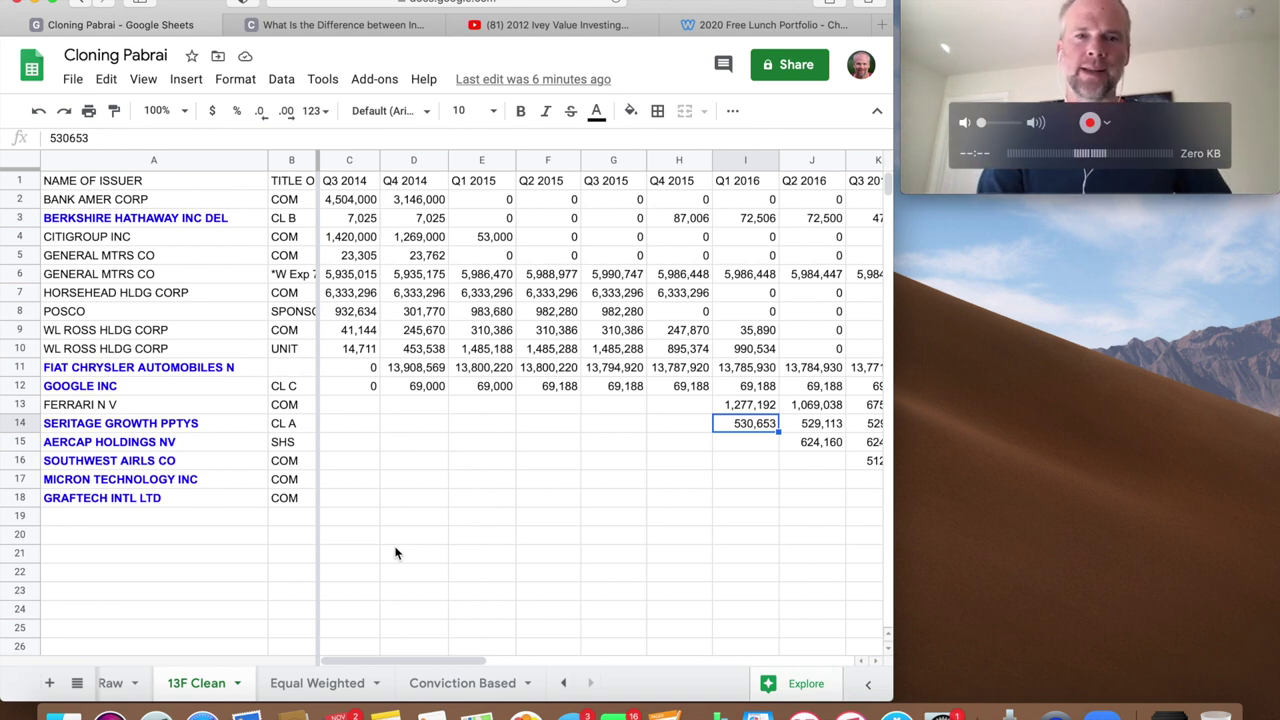
scroll(640, 372, "right", 15)
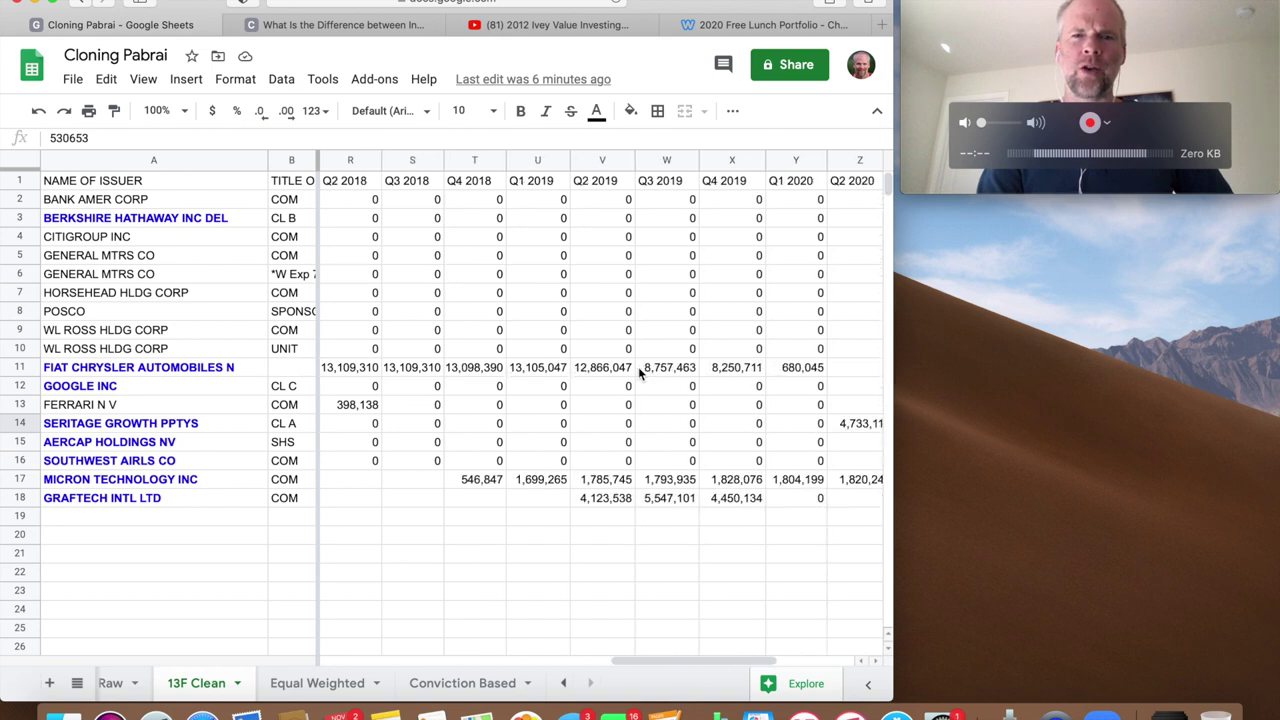
scroll(640, 372, "right", 2)
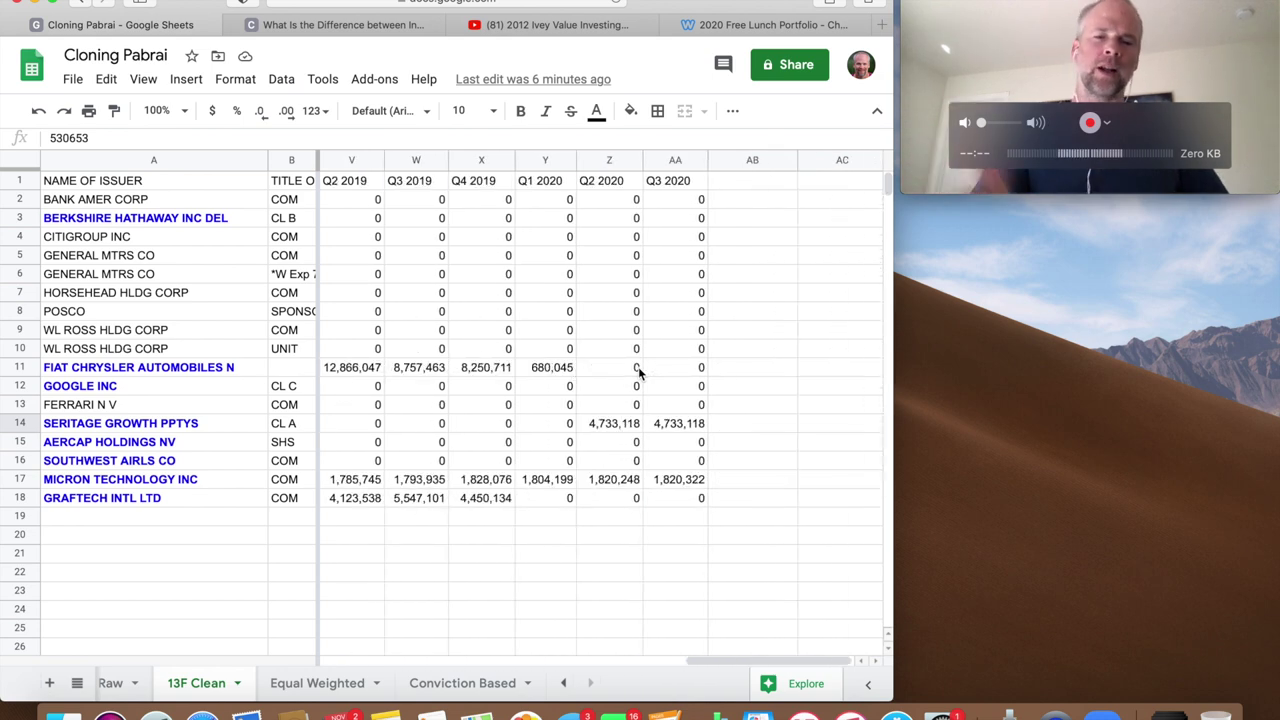
left_click(337, 684)
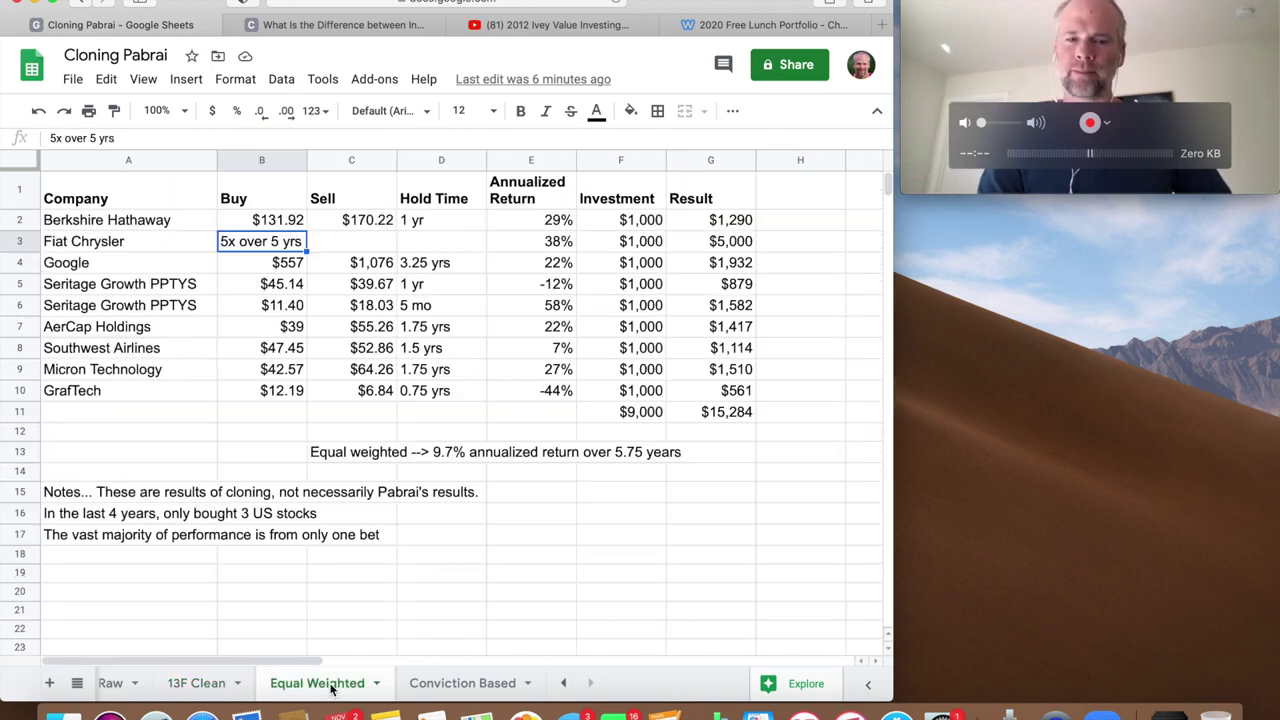
left_click(435, 688)
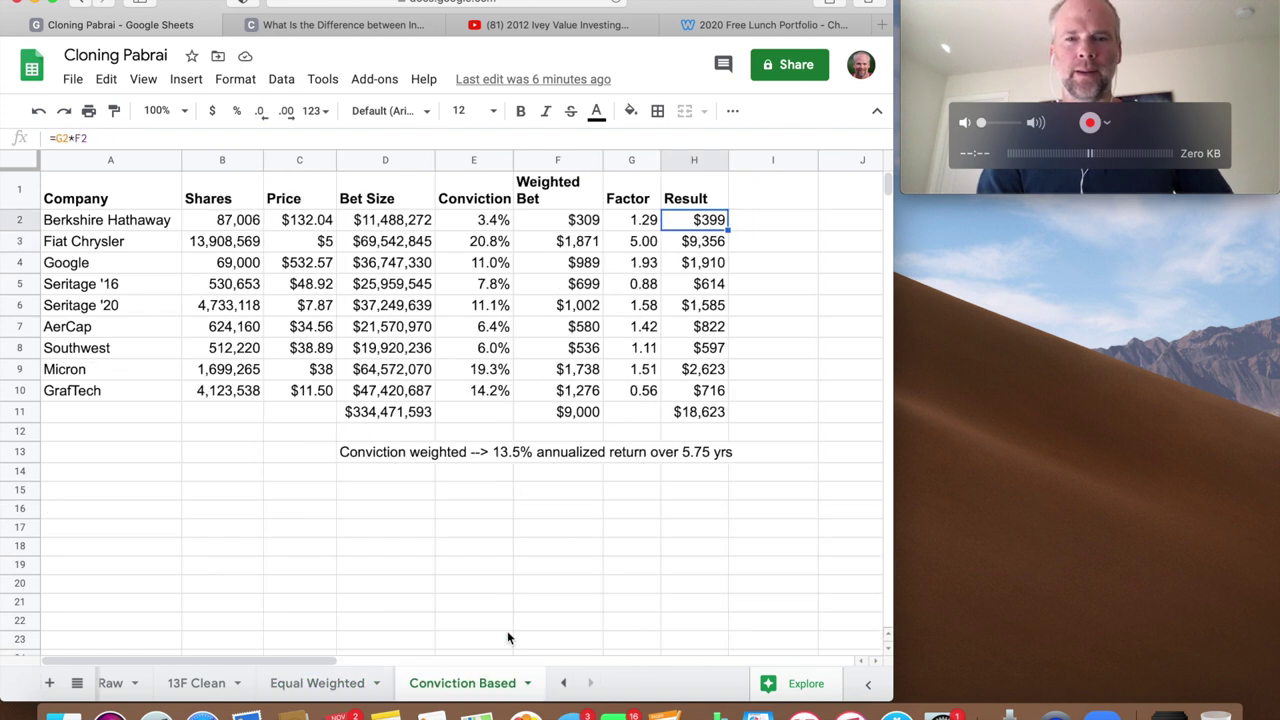